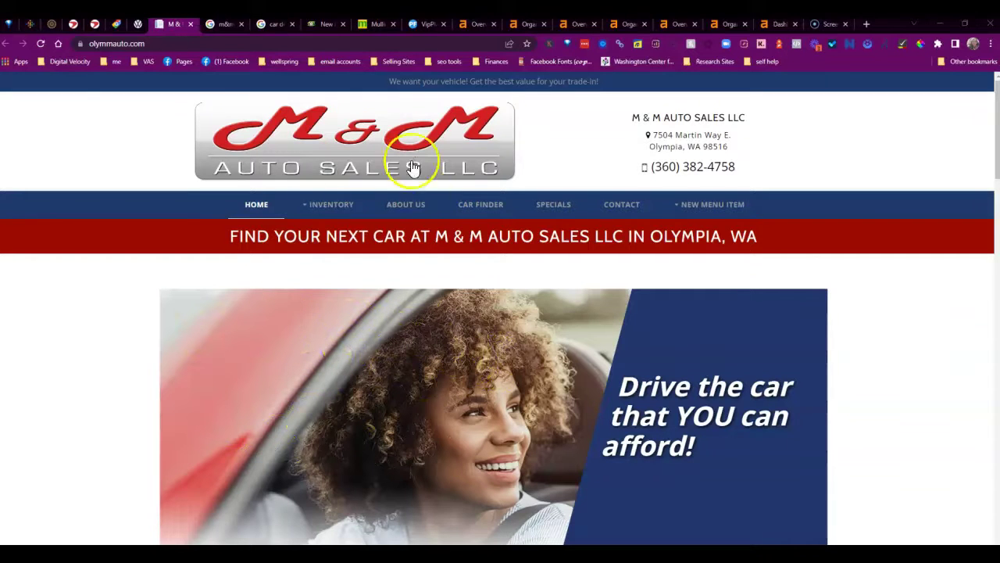
Look over the whole M & M Auto Sales home page, from the header banner to the map and footer.
{"action": "scroll", "coordinate": [608, 270], "scroll_direction": "down", "scroll_amount": 1}
{"action": "scroll", "coordinate": [608, 269], "scroll_direction": "down", "scroll_amount": 10}
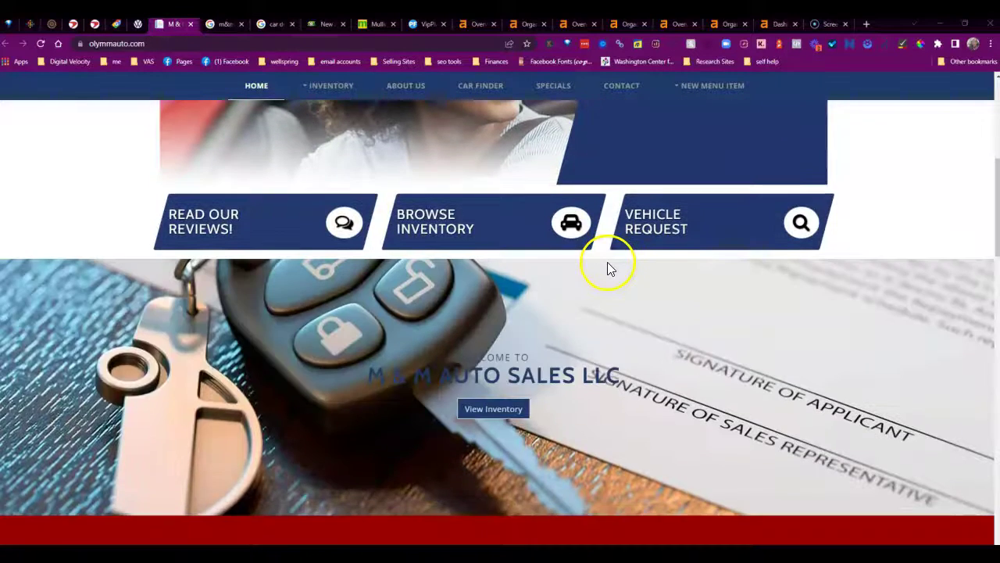
{"action": "scroll", "coordinate": [614, 268], "scroll_direction": "down", "scroll_amount": 10}
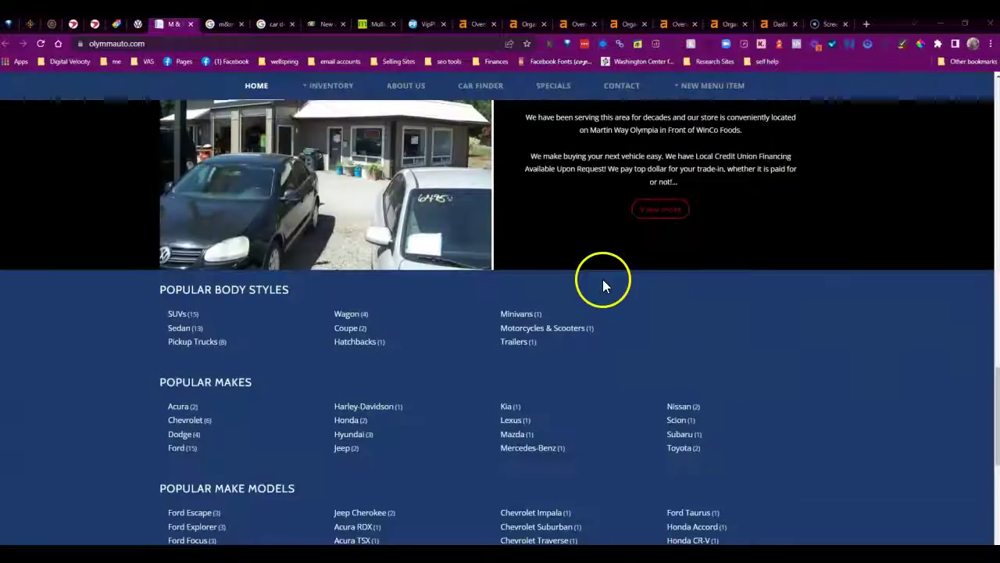
{"action": "scroll", "coordinate": [605, 270], "scroll_direction": "down", "scroll_amount": 1}
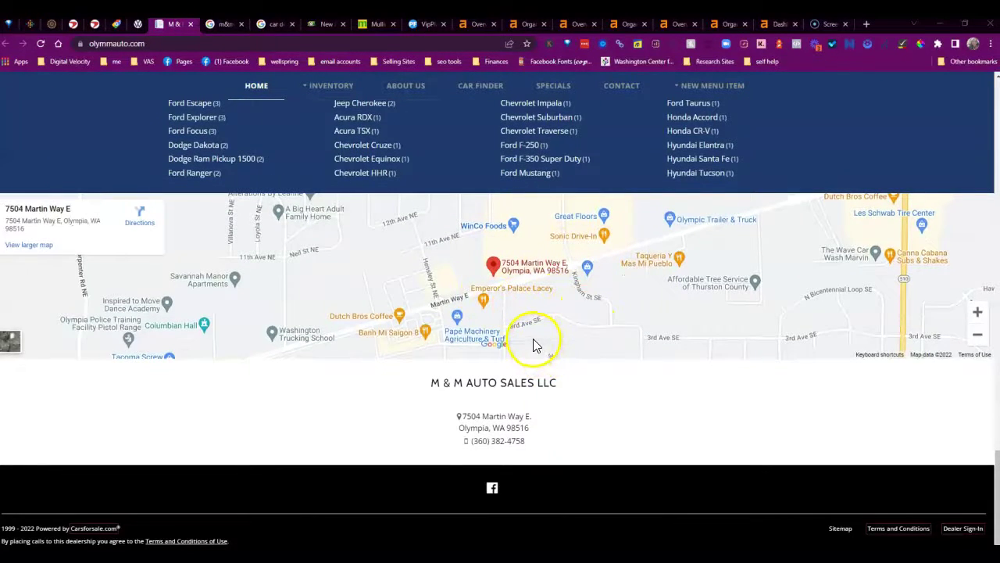
{"action": "scroll", "coordinate": [534, 337], "scroll_direction": "up", "scroll_amount": 10}
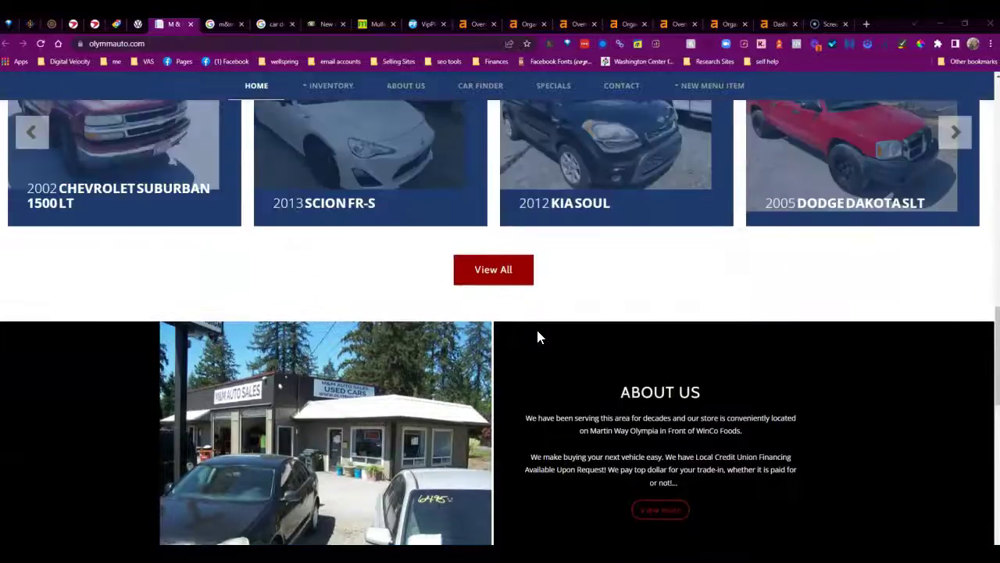
{"action": "scroll", "coordinate": [538, 332], "scroll_direction": "up", "scroll_amount": 8}
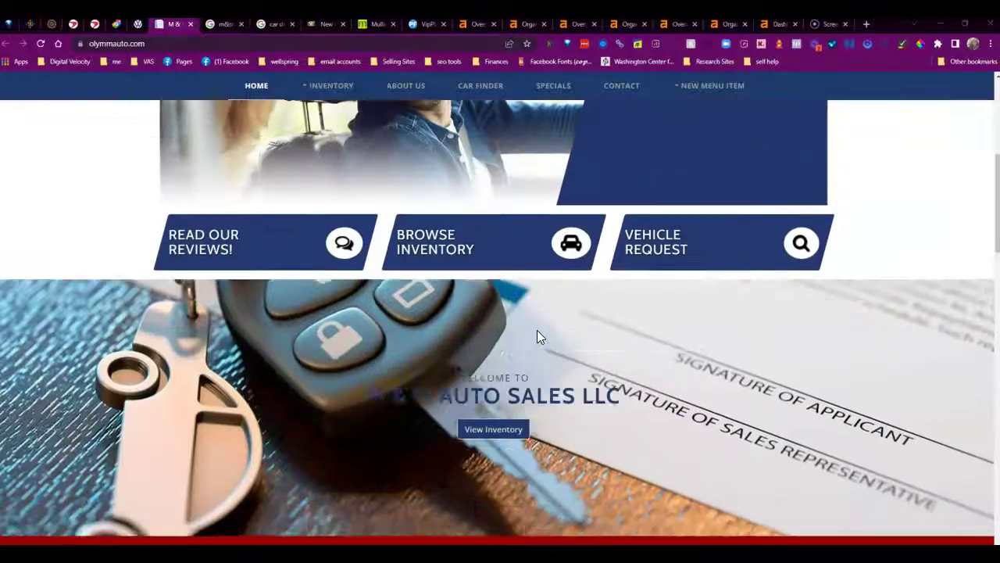
{"action": "scroll", "coordinate": [537, 330], "scroll_direction": "up", "scroll_amount": 5}
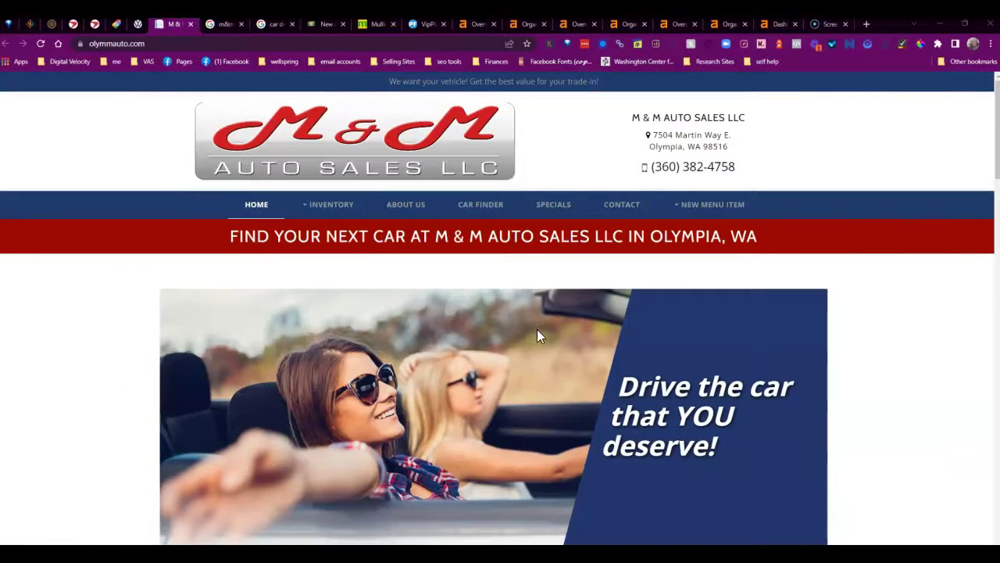
Check the file name of the car-key image behind the welcome heading using its save dialog, without saving the image.
{"action": "scroll", "coordinate": [533, 320], "scroll_direction": "down", "scroll_amount": 1}
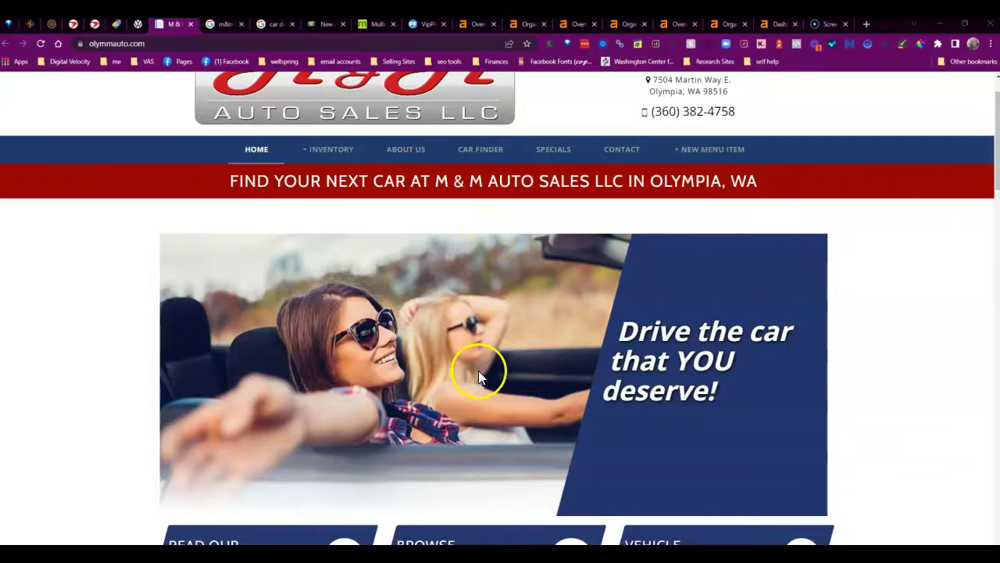
{"action": "scroll", "coordinate": [479, 374], "scroll_direction": "down", "scroll_amount": 2}
{"action": "scroll", "coordinate": [468, 307], "scroll_direction": "down", "scroll_amount": 2}
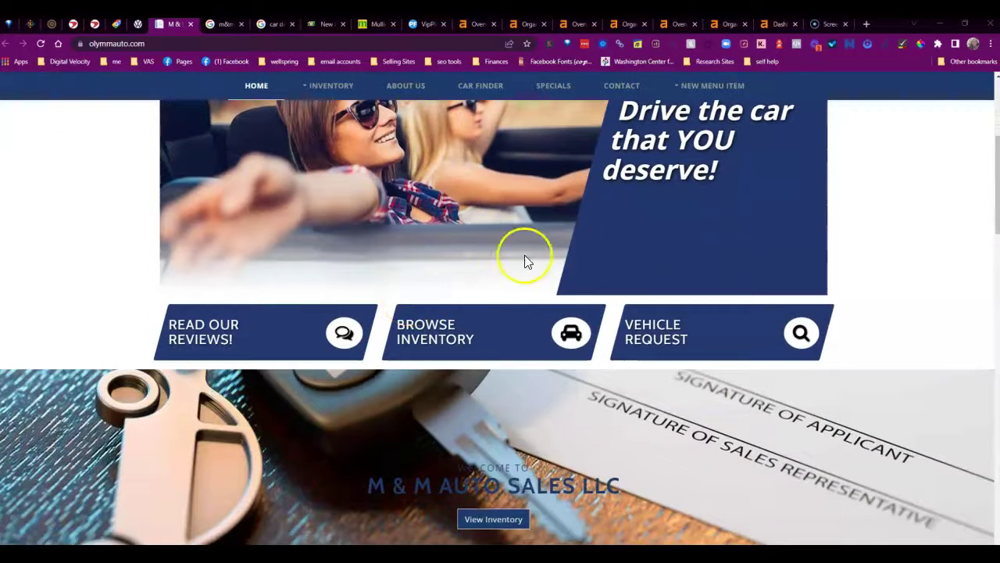
{"action": "scroll", "coordinate": [458, 290], "scroll_direction": "down", "scroll_amount": 2}
{"action": "right_click", "coordinate": [174, 312]}
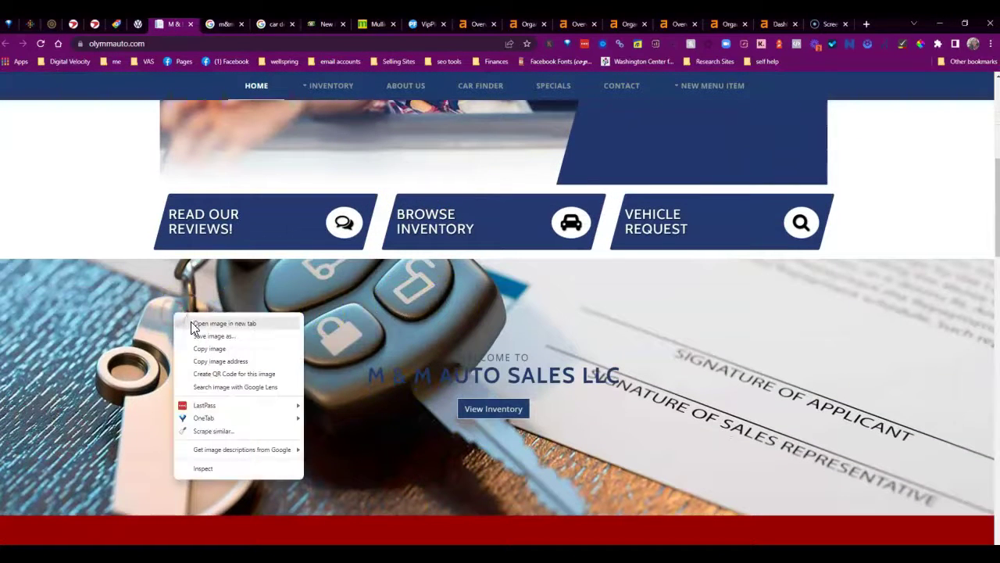
{"action": "left_click", "coordinate": [223, 339]}
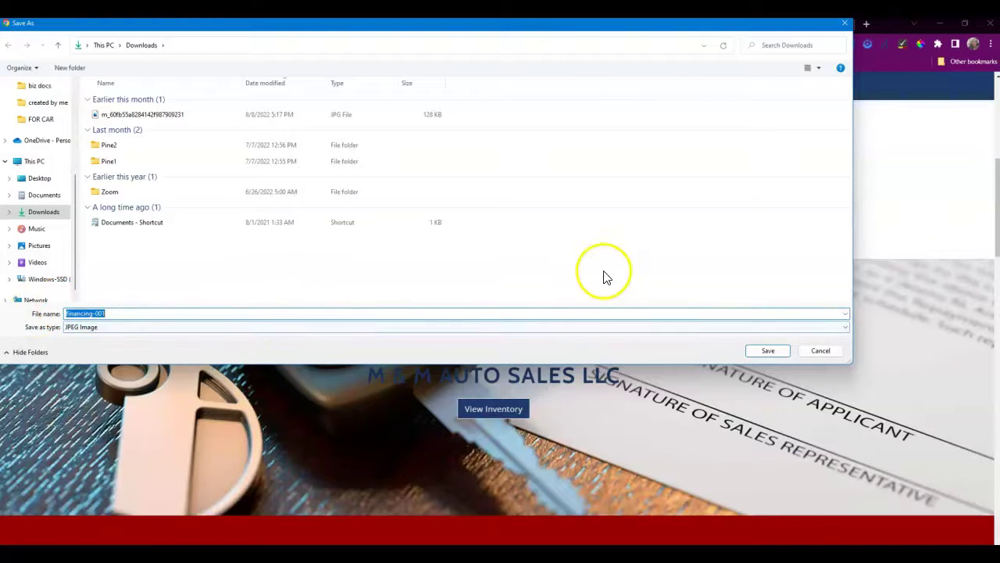
{"action": "left_click", "coordinate": [834, 354]}
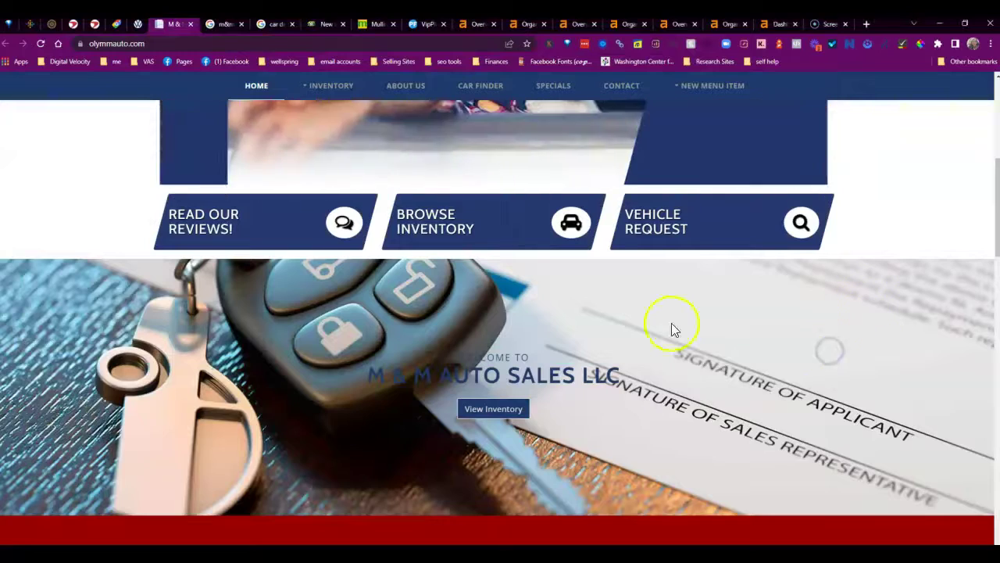
Examine the home page's featured vehicles, About Us section and lists of popular body styles, makes and models.
{"action": "scroll", "coordinate": [684, 286], "scroll_direction": "down", "scroll_amount": 3}
{"action": "scroll", "coordinate": [683, 285], "scroll_direction": "down", "scroll_amount": 10}
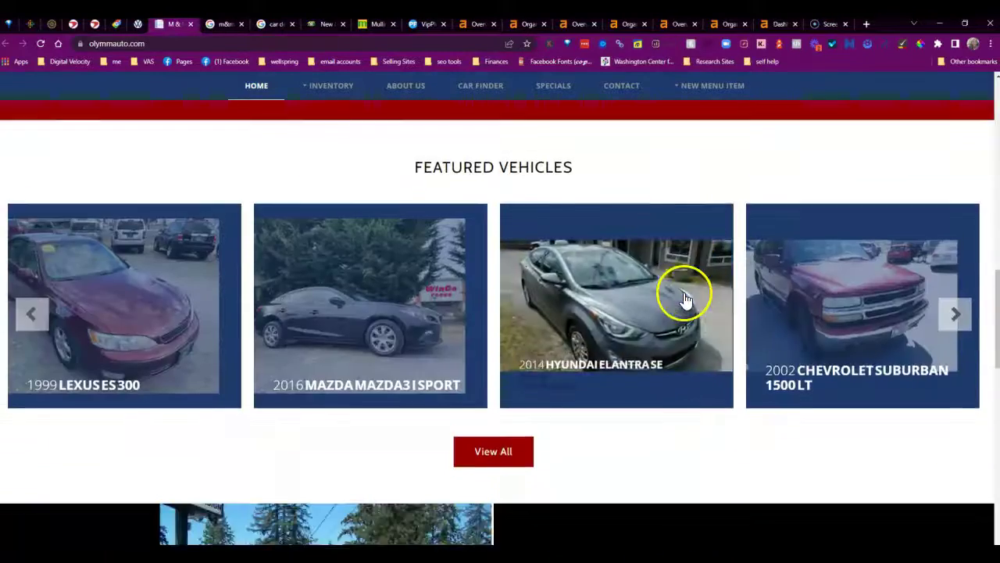
{"action": "scroll", "coordinate": [674, 304], "scroll_direction": "down", "scroll_amount": 5}
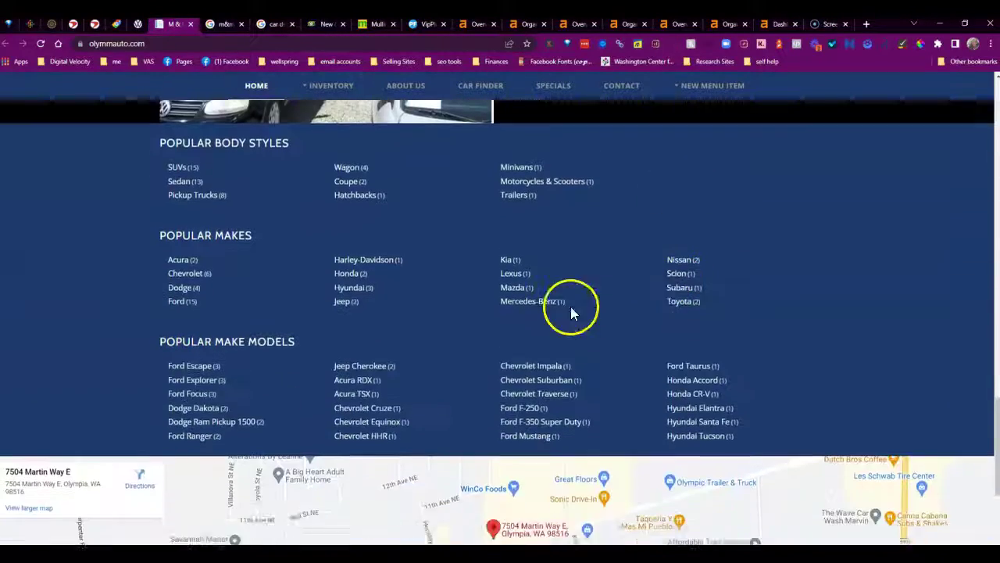
{"action": "scroll", "coordinate": [478, 311], "scroll_direction": "up", "scroll_amount": 2}
{"action": "scroll", "coordinate": [477, 310], "scroll_direction": "up", "scroll_amount": 10}
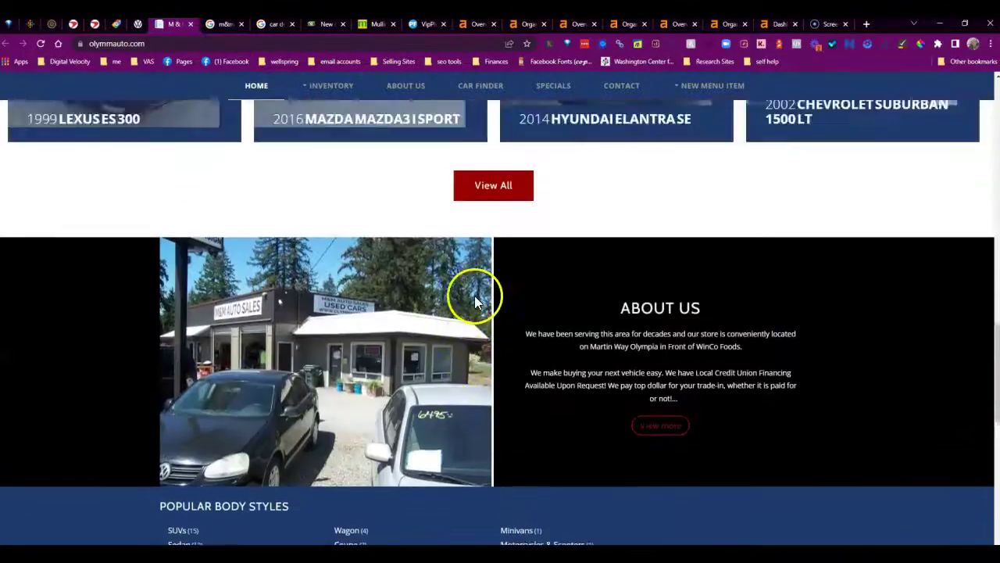
{"action": "scroll", "coordinate": [471, 281], "scroll_direction": "up", "scroll_amount": 8}
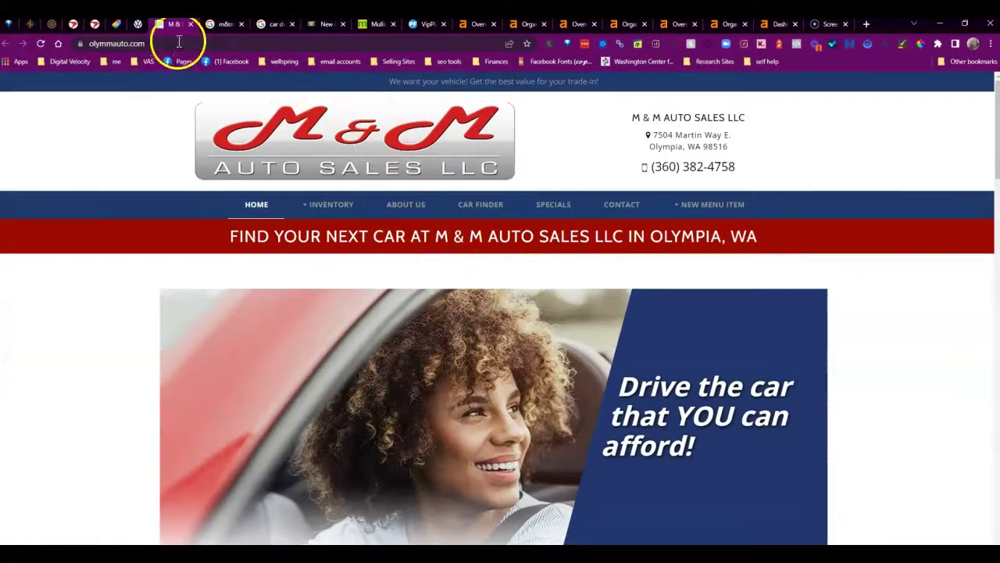
Look through the local business listings for "car dealership olympia" to find where M & M Auto Sales ranks.
{"action": "left_click", "coordinate": [221, 25]}
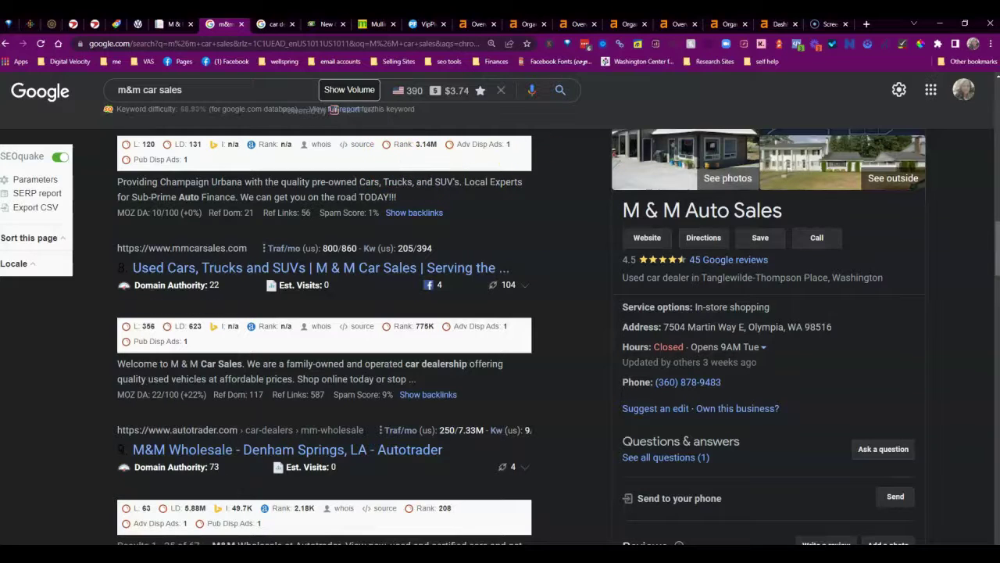
{"action": "left_click", "coordinate": [272, 25]}
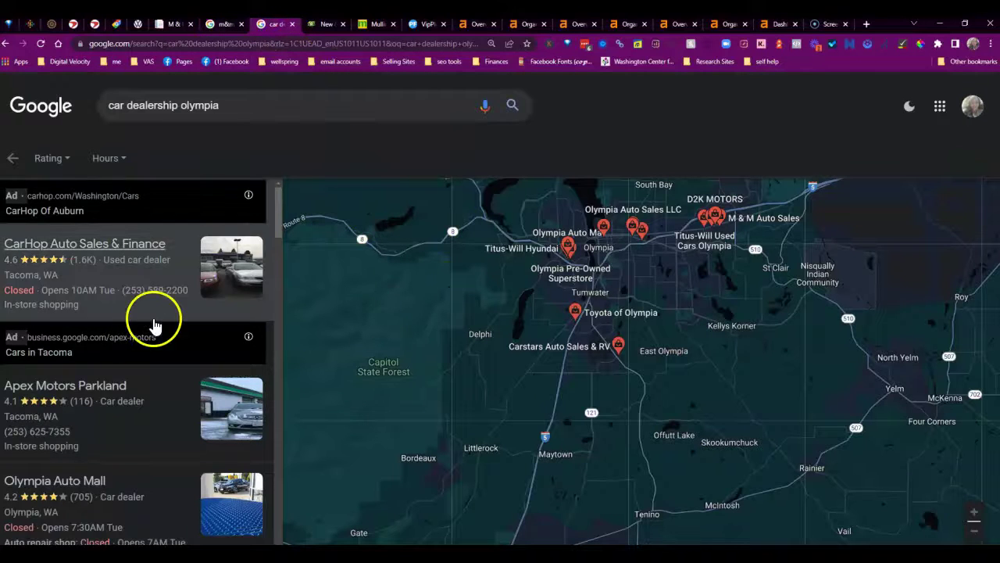
{"action": "scroll", "coordinate": [148, 328], "scroll_direction": "down", "scroll_amount": 2}
{"action": "scroll", "coordinate": [143, 302], "scroll_direction": "up", "scroll_amount": 2}
{"action": "scroll", "coordinate": [143, 288], "scroll_direction": "down", "scroll_amount": 10}
{"action": "scroll", "coordinate": [143, 310], "scroll_direction": "down", "scroll_amount": 10}
{"action": "scroll", "coordinate": [143, 312], "scroll_direction": "down", "scroll_amount": 3}
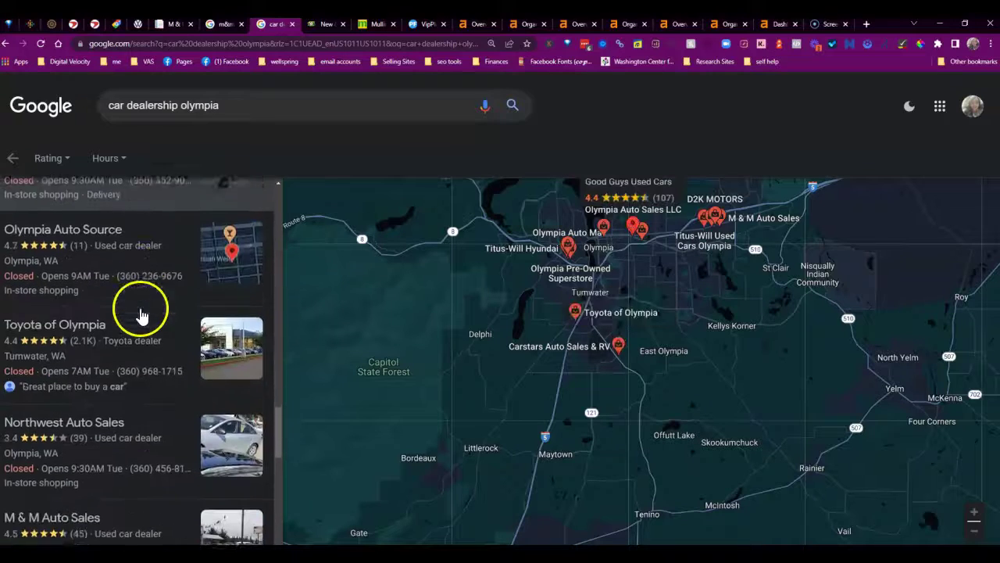
{"action": "scroll", "coordinate": [201, 268], "scroll_direction": "down", "scroll_amount": 3}
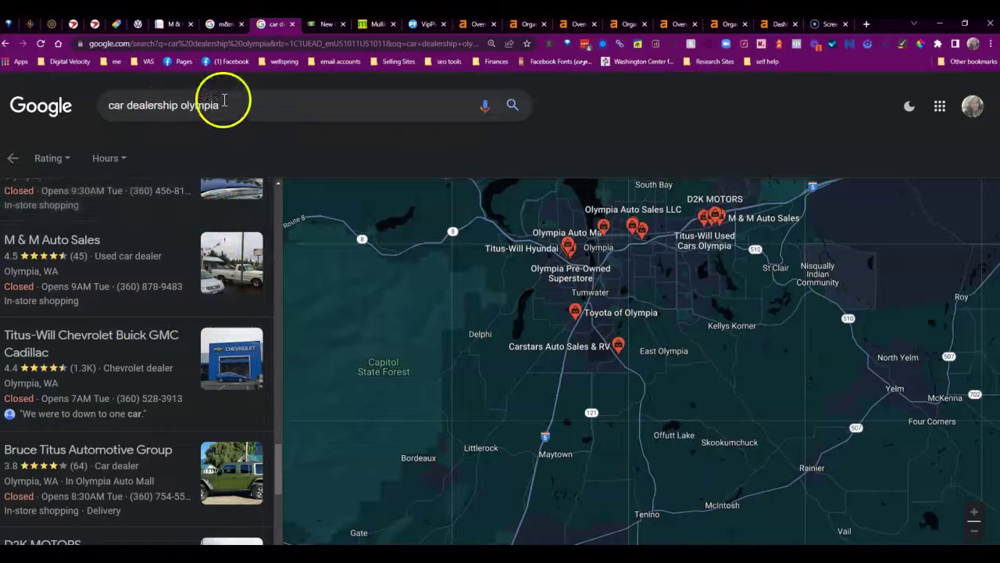
Examine the M & M Auto Sales business panel and the SEO metrics in the "m&m car sales" results.
{"action": "left_click", "coordinate": [220, 24]}
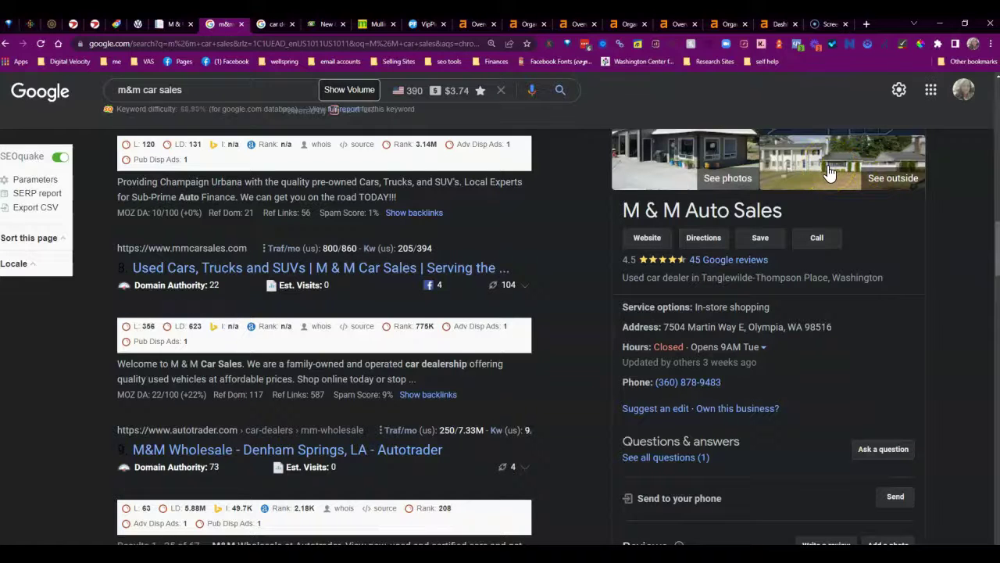
{"action": "scroll", "coordinate": [560, 262], "scroll_direction": "up", "scroll_amount": 2}
{"action": "scroll", "coordinate": [567, 266], "scroll_direction": "up", "scroll_amount": 3}
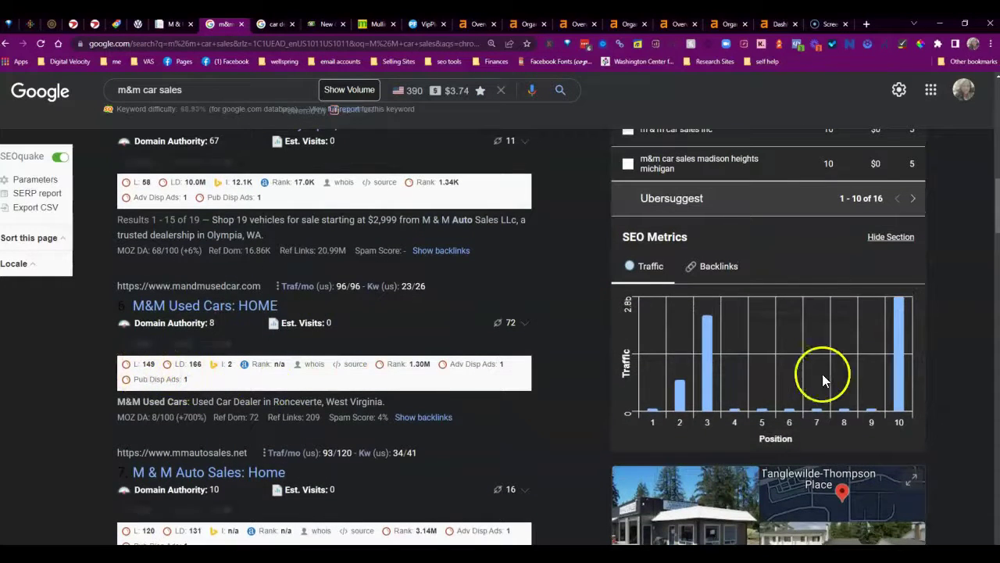
Return to the main search results for "car dealership olympia" and examine the Places listings, map and first organic result.
{"action": "left_click", "coordinate": [173, 25]}
{"action": "key", "text": "ctrl+Tab"}
{"action": "key", "text": "ctrl+Tab"}
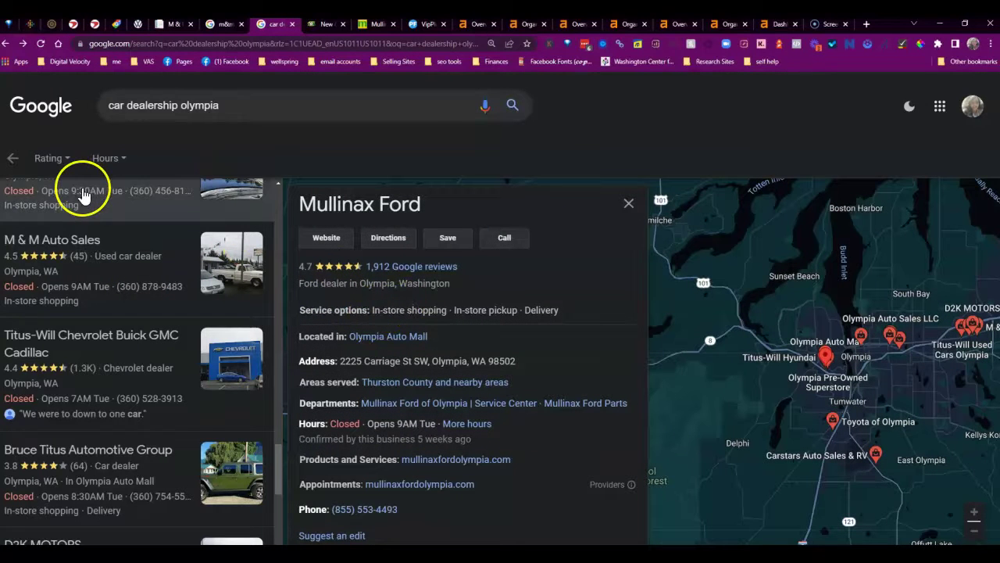
{"action": "left_click", "coordinate": [13, 166]}
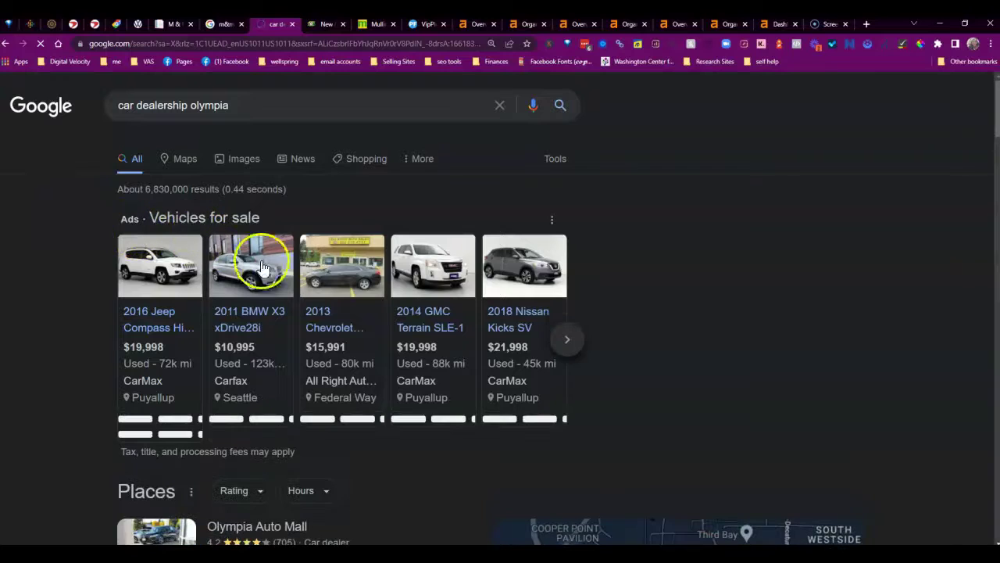
{"action": "scroll", "coordinate": [683, 280], "scroll_direction": "down", "scroll_amount": 5}
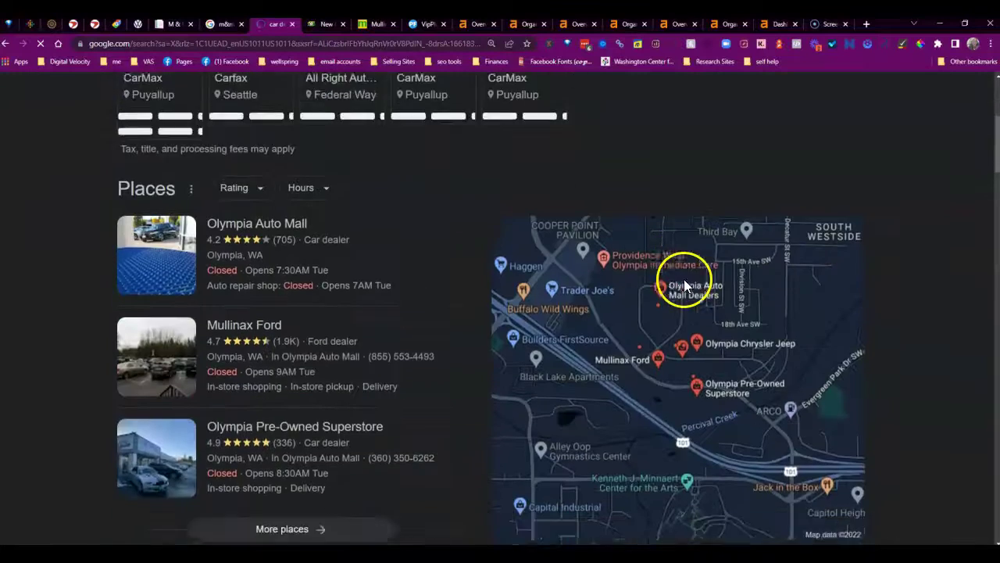
{"action": "scroll", "coordinate": [429, 226], "scroll_direction": "down", "scroll_amount": 3}
{"action": "scroll", "coordinate": [422, 231], "scroll_direction": "up", "scroll_amount": 1}
{"action": "scroll", "coordinate": [491, 235], "scroll_direction": "up", "scroll_amount": 1}
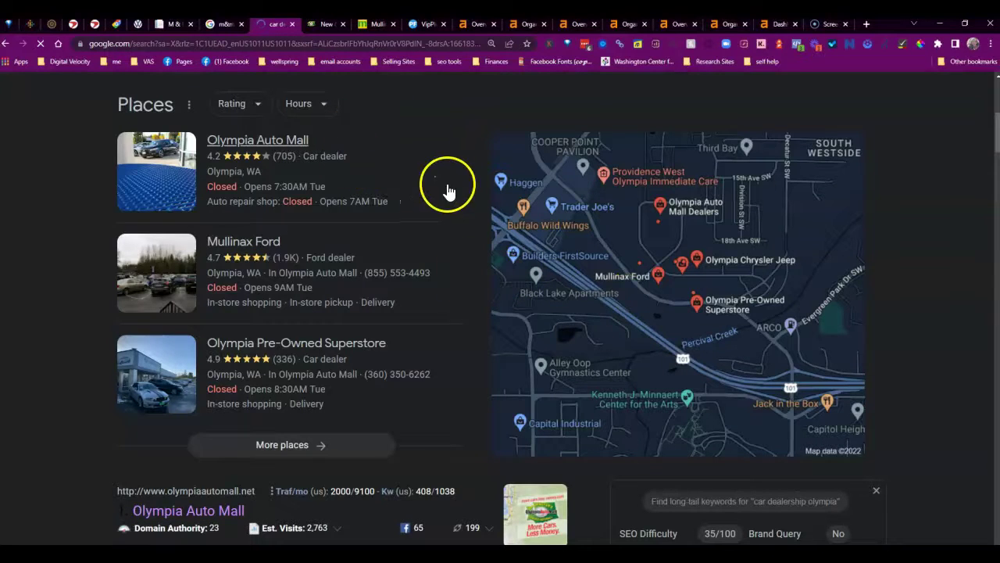
{"action": "scroll", "coordinate": [412, 186], "scroll_direction": "down", "scroll_amount": 3}
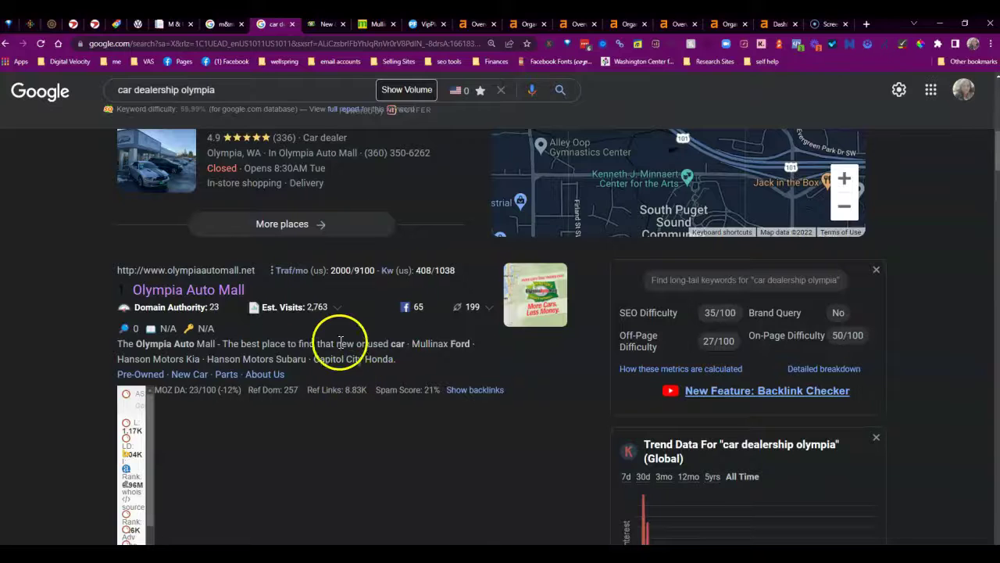
{"action": "scroll", "coordinate": [431, 319], "scroll_direction": "up", "scroll_amount": 4}
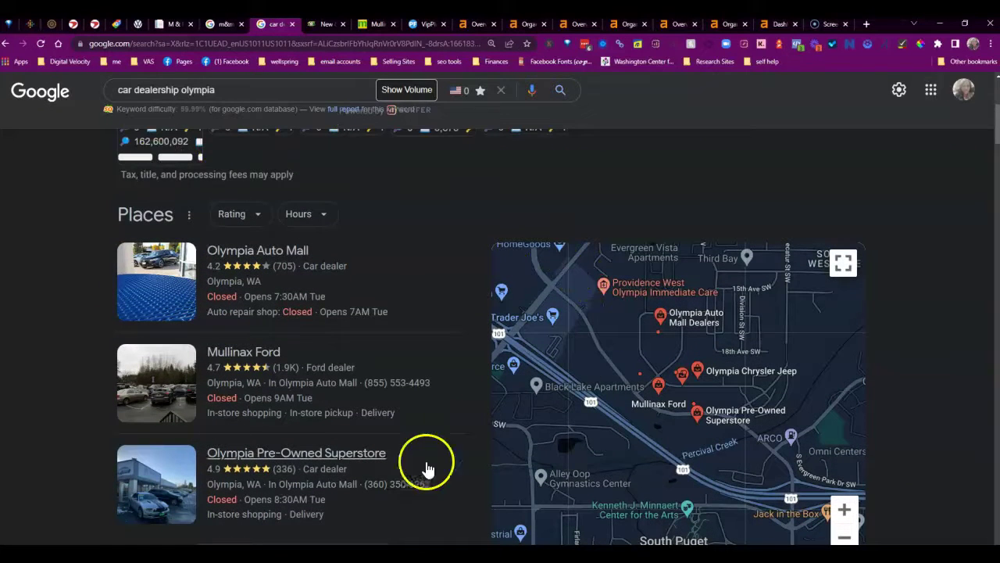
Review the M & M Auto Sales business profile in the "m&m car sales" results, including its details, reviews, description, updates and related dealers.
{"action": "left_click", "coordinate": [218, 26]}
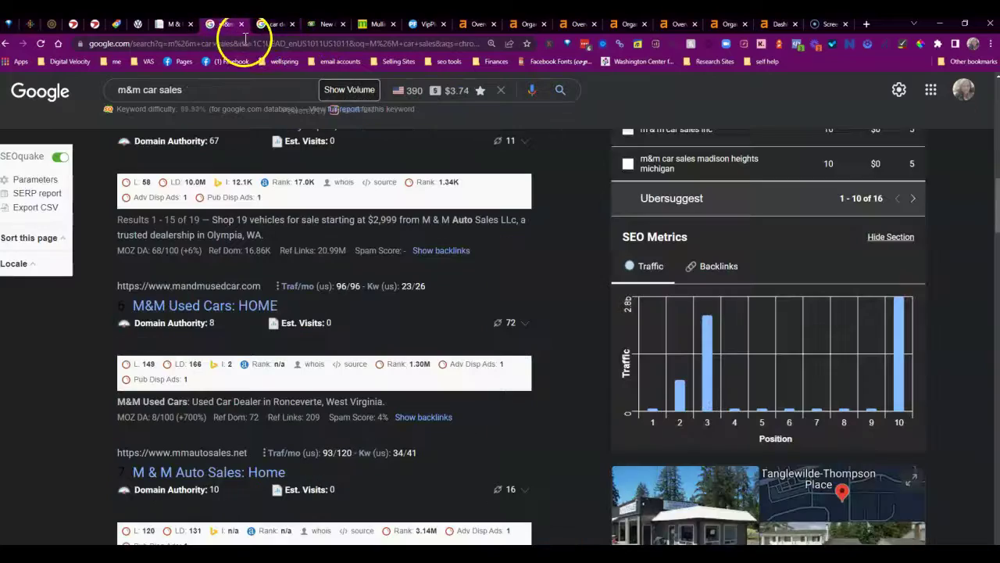
{"action": "scroll", "coordinate": [663, 386], "scroll_direction": "down", "scroll_amount": 6}
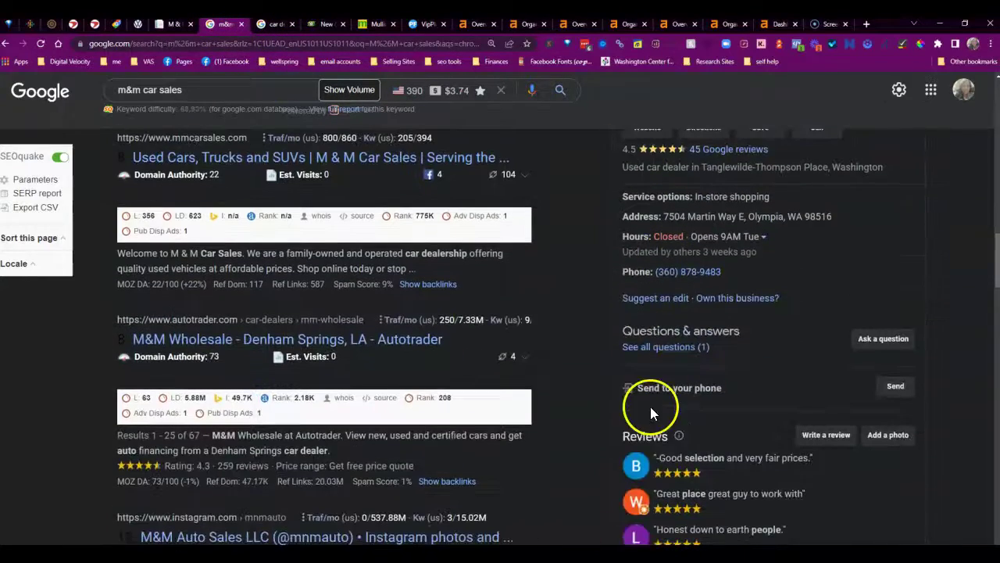
{"action": "scroll", "coordinate": [705, 397], "scroll_direction": "down", "scroll_amount": 3}
{"action": "scroll", "coordinate": [695, 402], "scroll_direction": "down", "scroll_amount": 6}
{"action": "scroll", "coordinate": [681, 434], "scroll_direction": "up", "scroll_amount": 5}
{"action": "scroll", "coordinate": [682, 430], "scroll_direction": "up", "scroll_amount": 7}
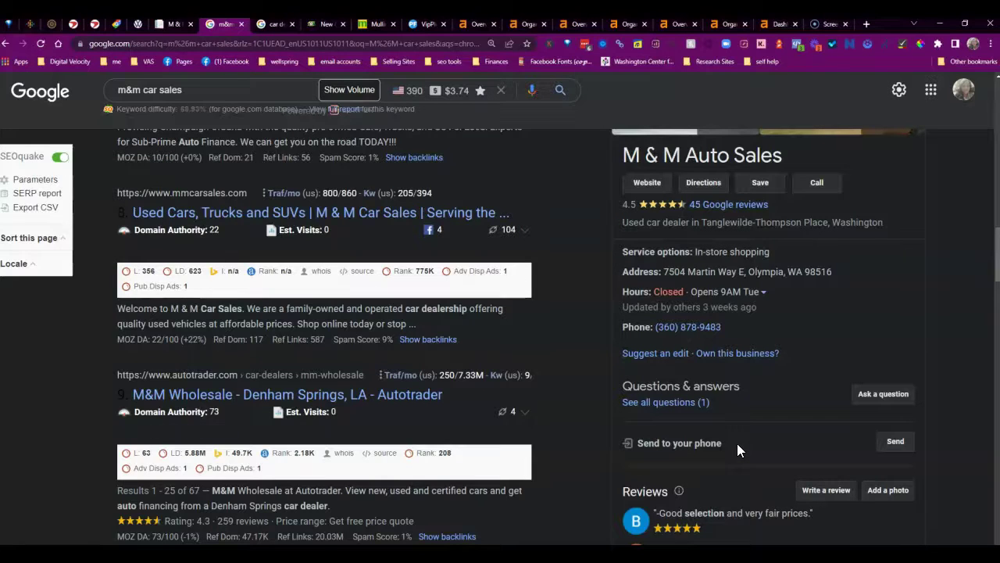
{"action": "scroll", "coordinate": [732, 447], "scroll_direction": "down", "scroll_amount": 1}
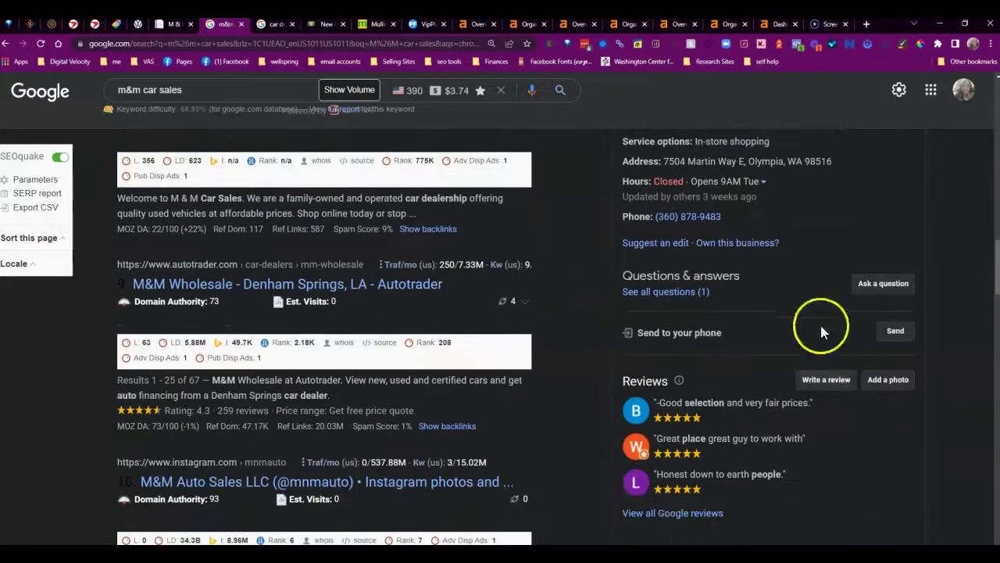
{"action": "scroll", "coordinate": [781, 430], "scroll_direction": "down", "scroll_amount": 2}
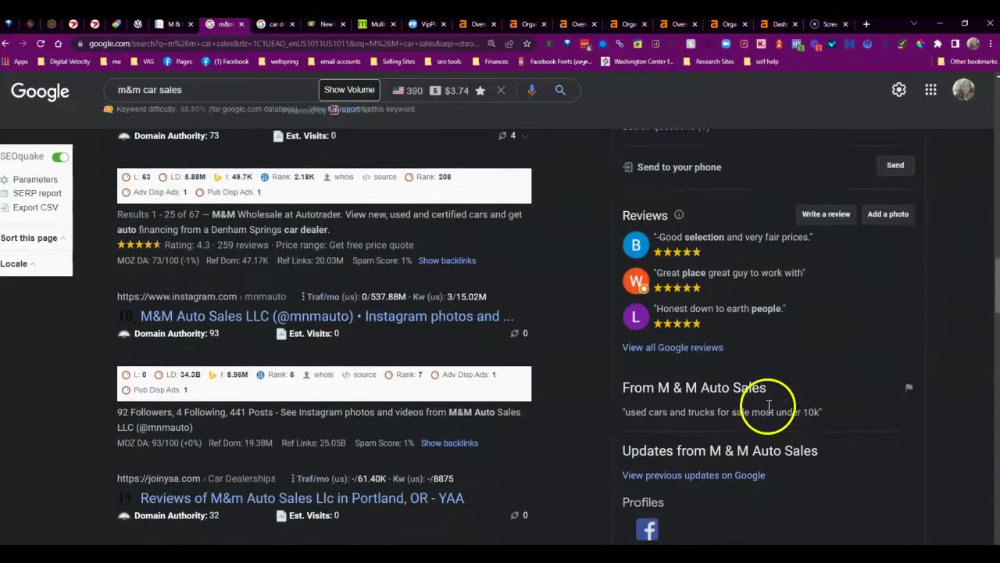
{"action": "scroll", "coordinate": [788, 393], "scroll_direction": "down", "scroll_amount": 3}
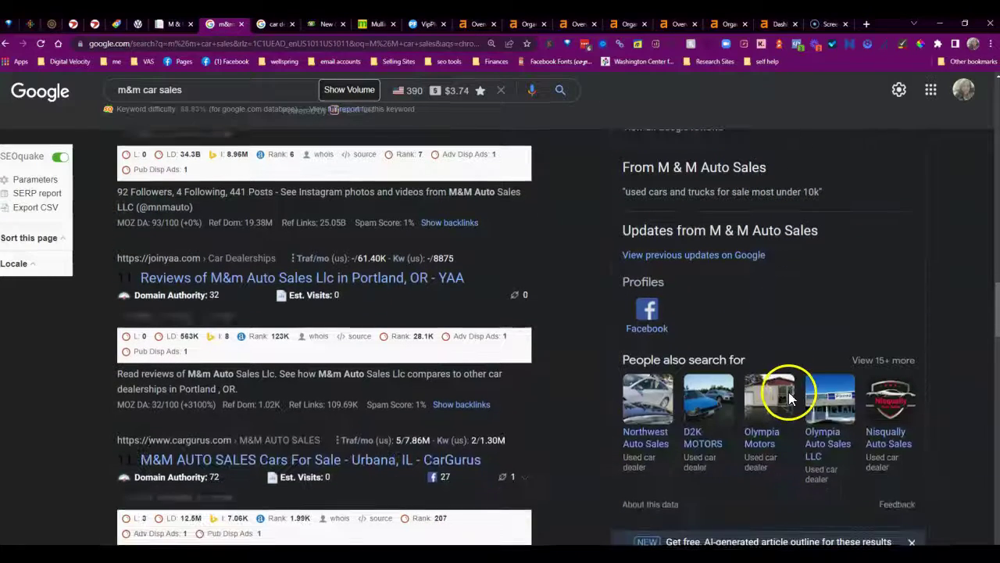
{"action": "scroll", "coordinate": [840, 321], "scroll_direction": "down", "scroll_amount": 4}
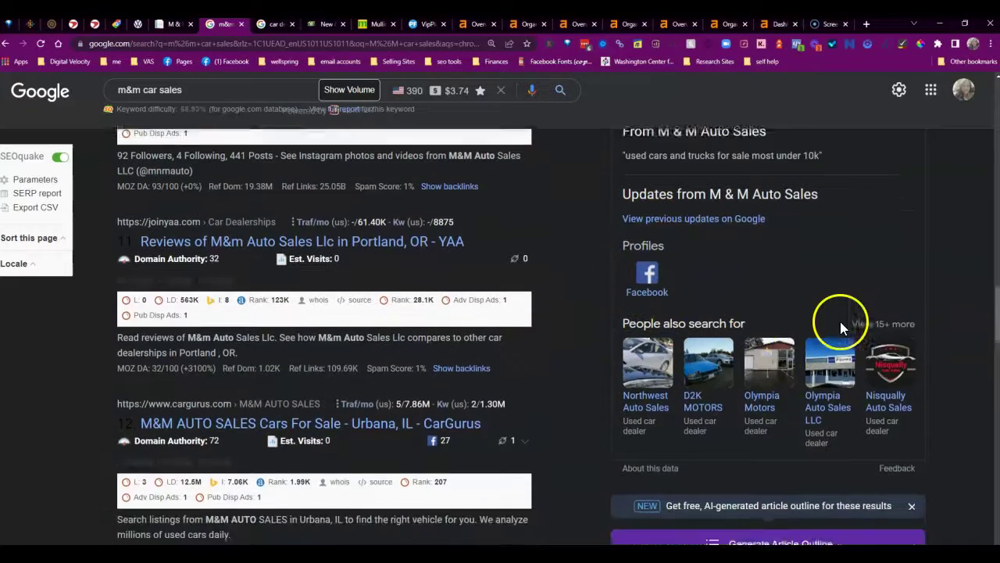
{"action": "scroll", "coordinate": [841, 321], "scroll_direction": "up", "scroll_amount": 6}
{"action": "scroll", "coordinate": [841, 321], "scroll_direction": "up", "scroll_amount": 3}
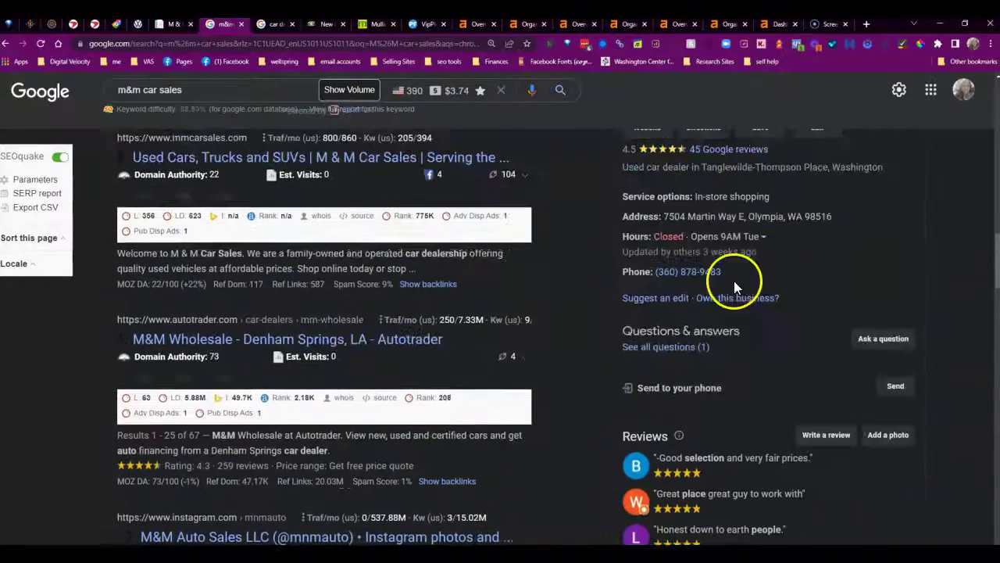
Review the M & M Auto Sales business panel again along with the keyword and SEO metrics sections in the "m&m car sales" results.
{"action": "scroll", "coordinate": [832, 226], "scroll_direction": "up", "scroll_amount": 3}
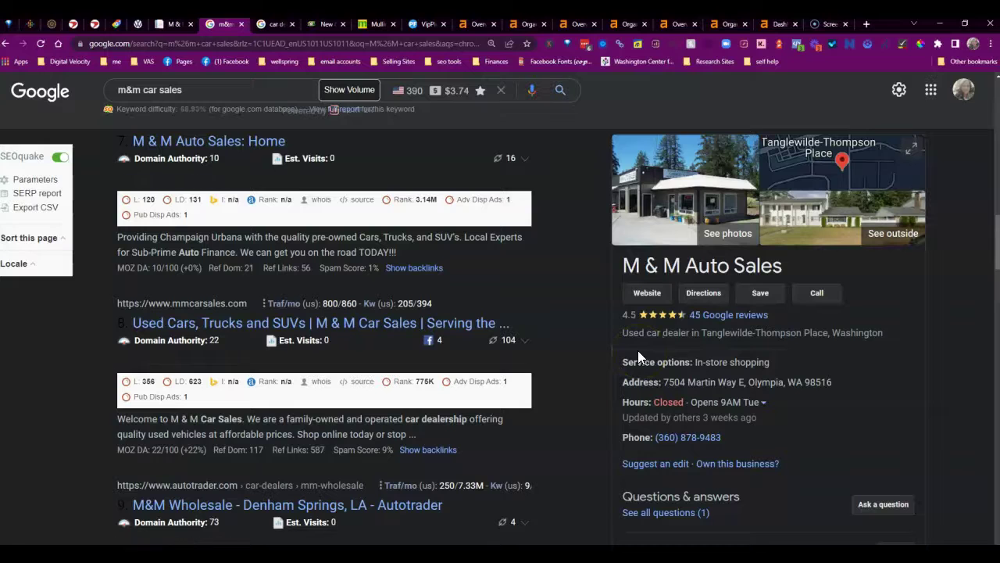
{"action": "scroll", "coordinate": [827, 315], "scroll_direction": "up", "scroll_amount": 3}
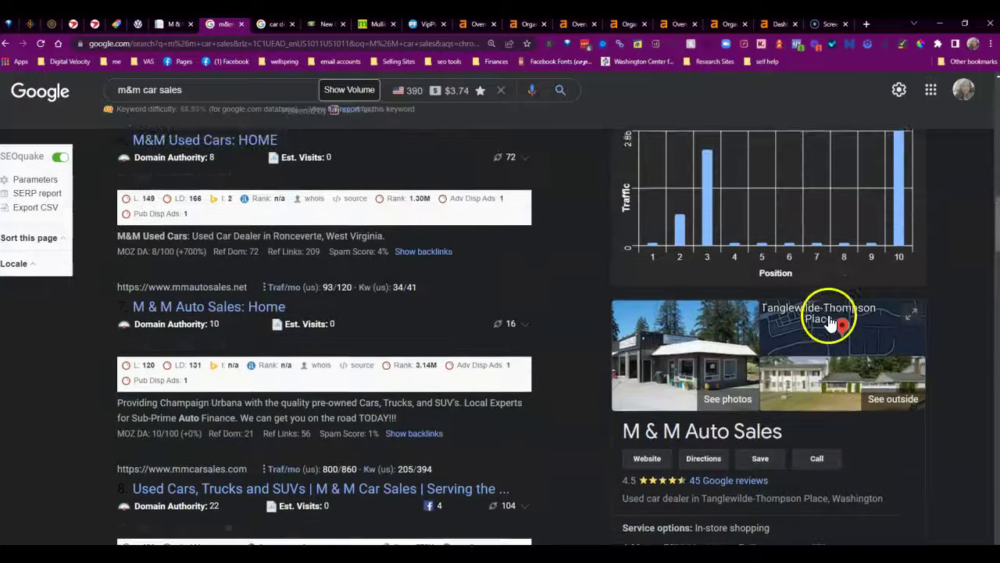
{"action": "scroll", "coordinate": [402, 257], "scroll_direction": "up", "scroll_amount": 3}
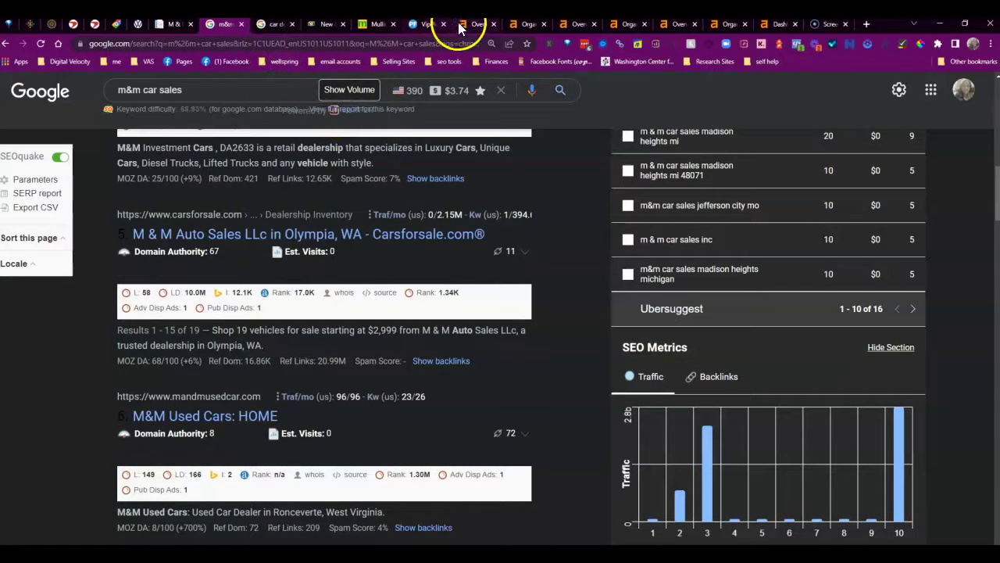
Switch to Ahrefs and compare the Site Explorer overviews of olymmauto.com, olympiaautomall.net and mullinaxfordolympia.com, including backlinks, referring domains, organic keywords and traffic.
{"action": "left_click", "coordinate": [465, 23]}
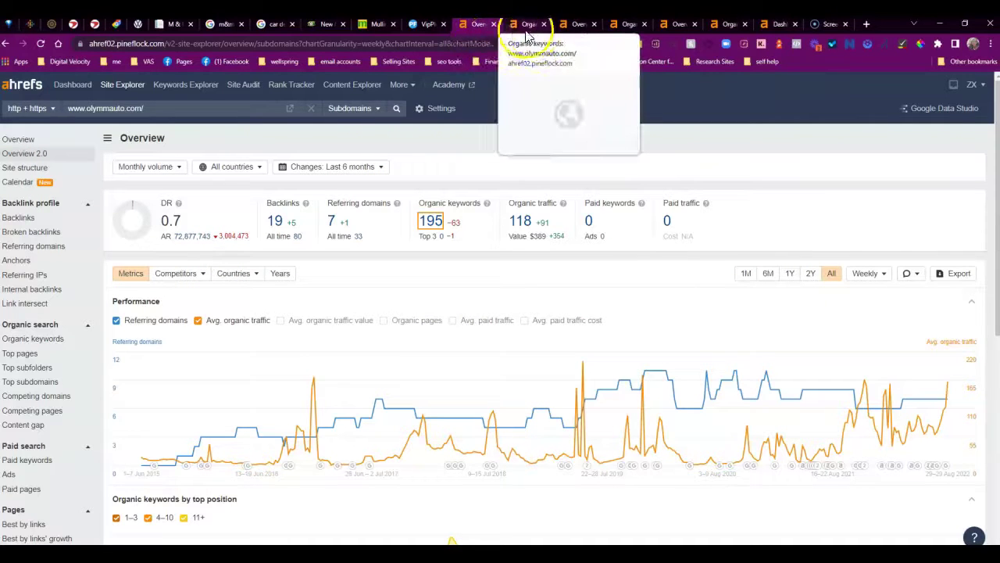
{"action": "left_click", "coordinate": [574, 27]}
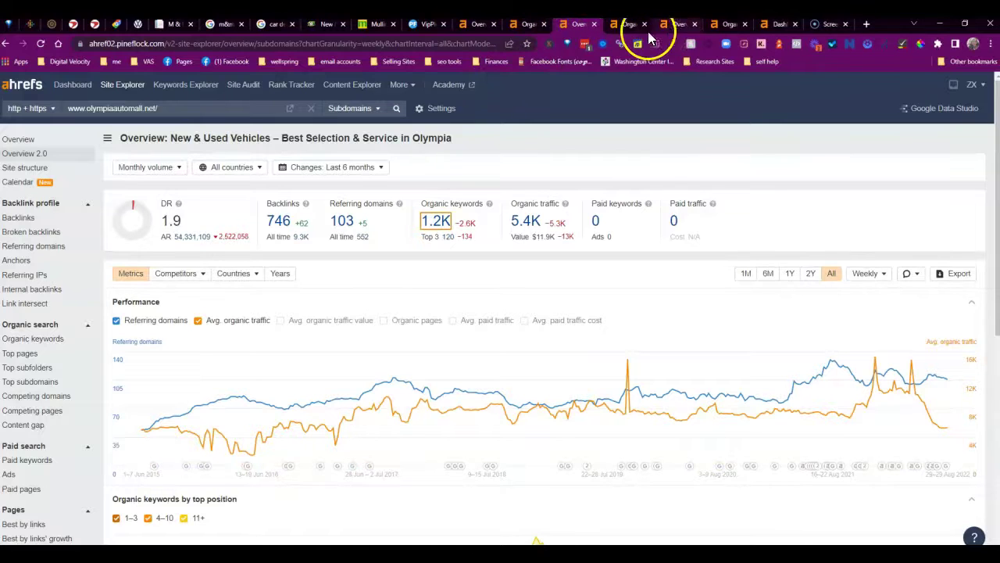
{"action": "left_click", "coordinate": [478, 23]}
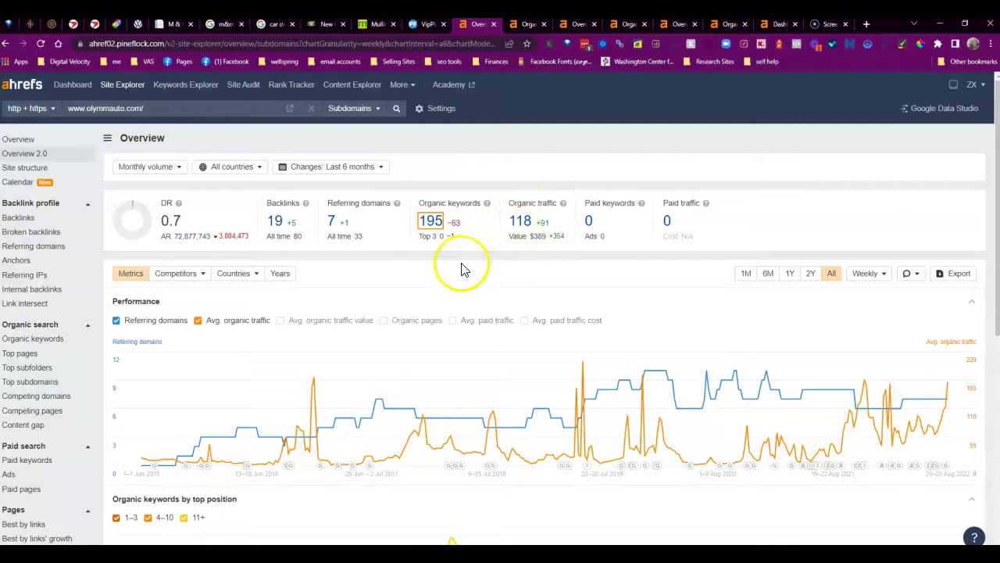
{"action": "left_click", "coordinate": [574, 24]}
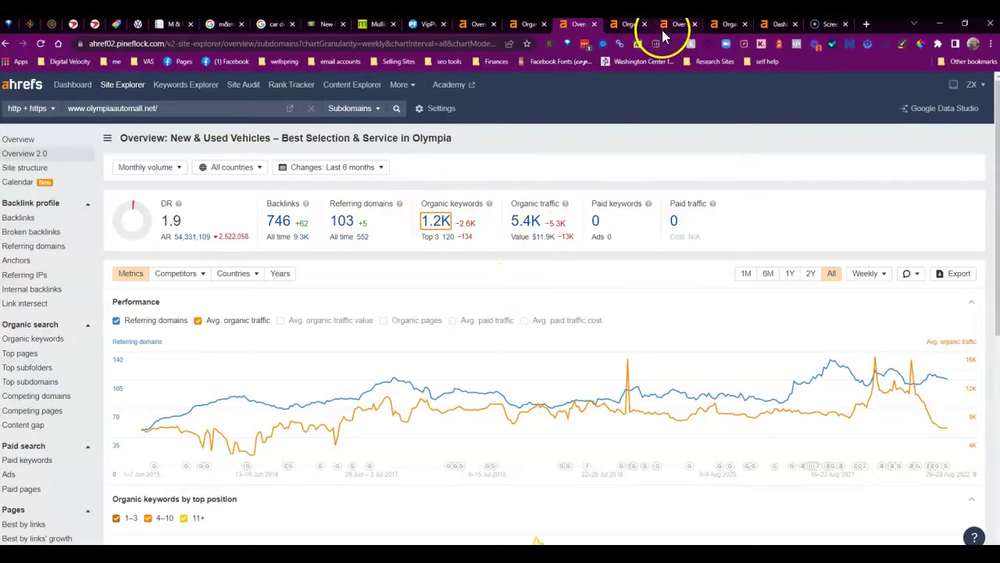
{"action": "left_click", "coordinate": [677, 29]}
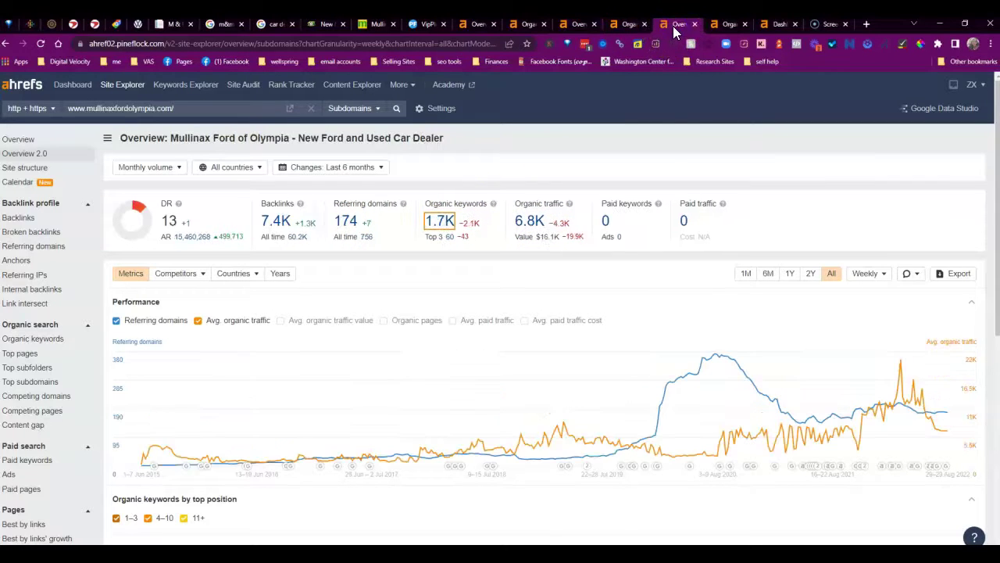
View the Organic keywords report for olymmauto.com and scan traffic and positions from the end of its first page back to the beginning.
{"action": "left_click", "coordinate": [472, 29]}
{"action": "left_click", "coordinate": [527, 28]}
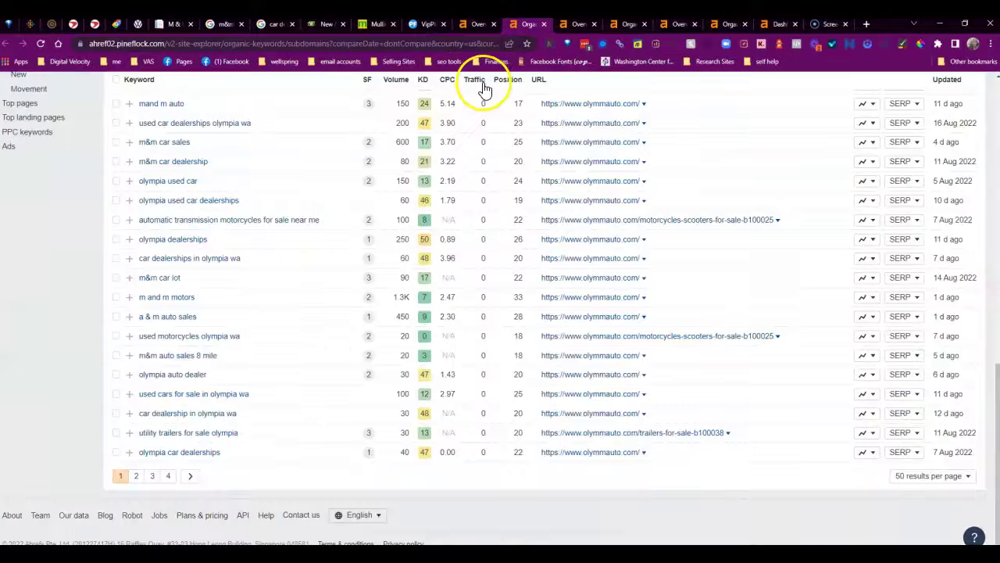
{"action": "scroll", "coordinate": [363, 156], "scroll_direction": "up", "scroll_amount": 3}
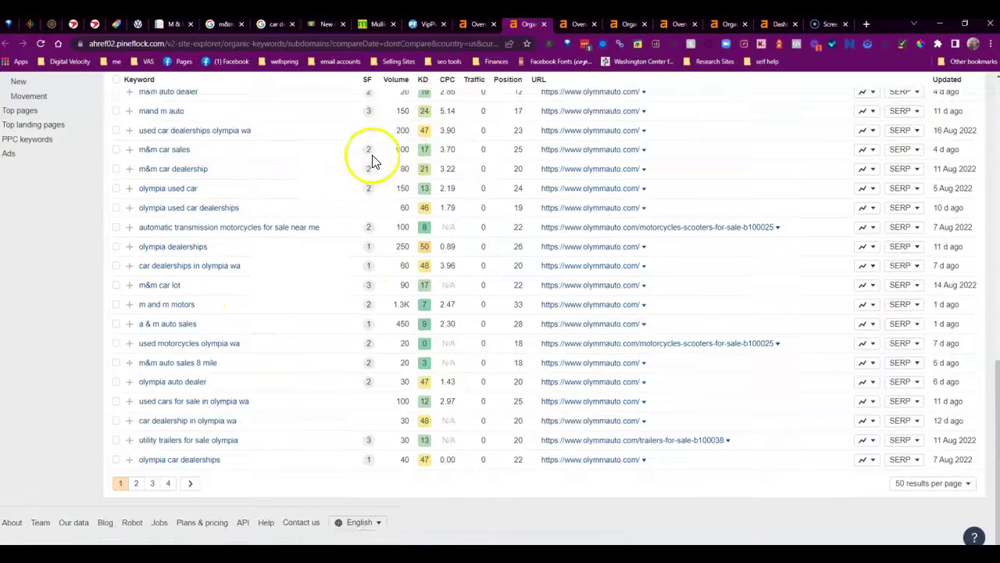
{"action": "scroll", "coordinate": [469, 160], "scroll_direction": "down", "scroll_amount": 3}
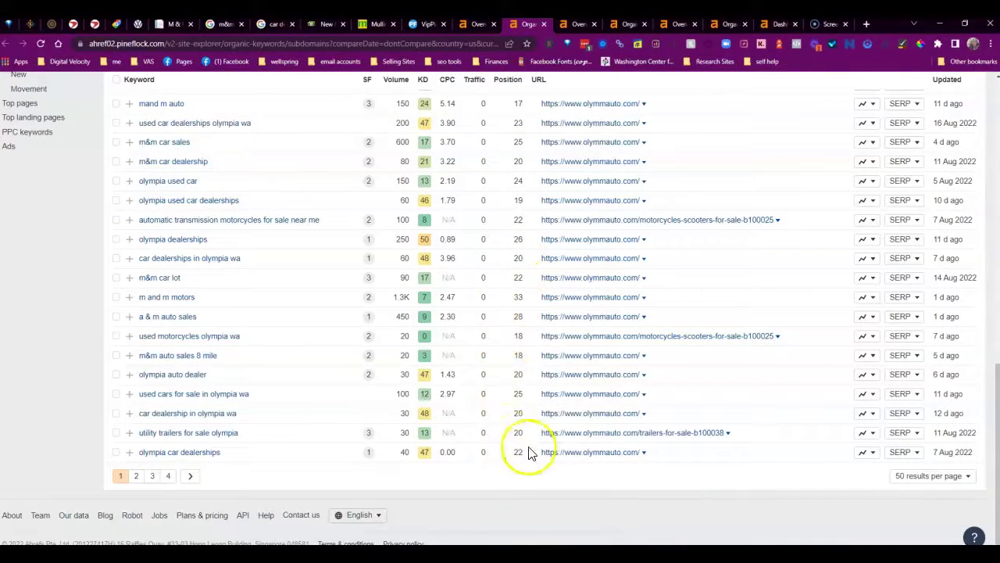
{"action": "scroll", "coordinate": [522, 287], "scroll_direction": "up", "scroll_amount": 12}
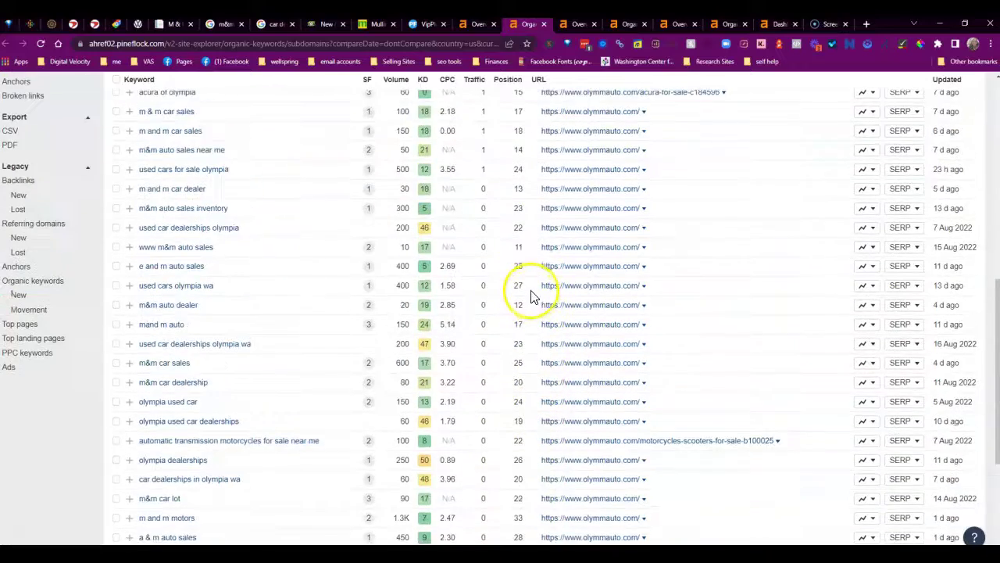
{"action": "scroll", "coordinate": [530, 283], "scroll_direction": "up", "scroll_amount": 2}
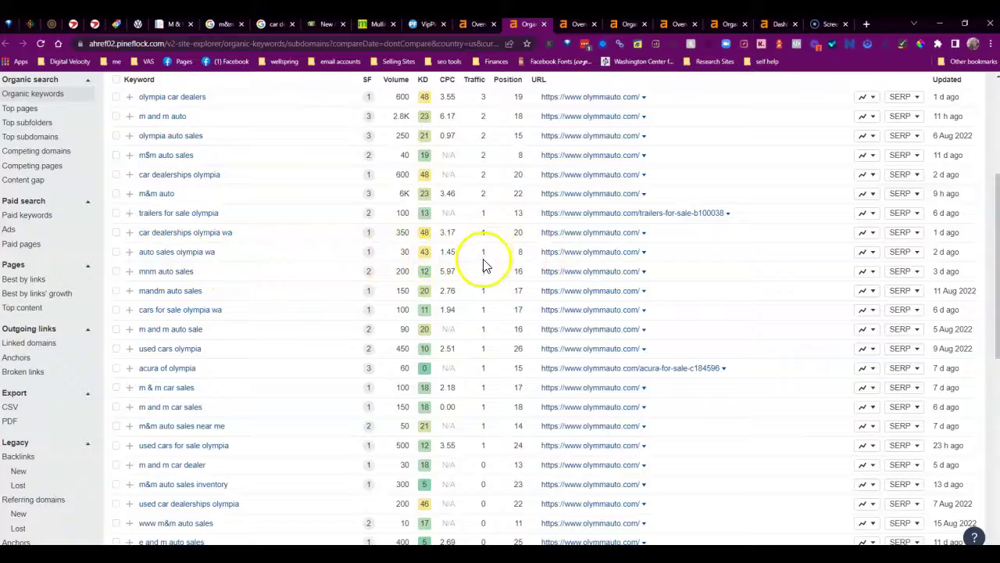
{"action": "scroll", "coordinate": [387, 275], "scroll_direction": "up", "scroll_amount": 3}
{"action": "scroll", "coordinate": [384, 275], "scroll_direction": "up", "scroll_amount": 5}
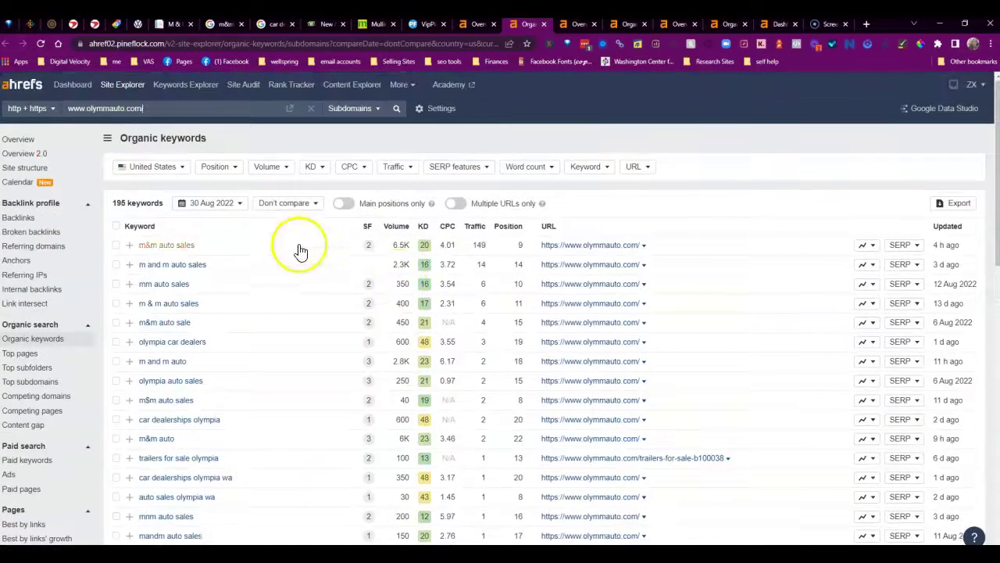
Examine the traffic and ranking positions of olymmauto.com's highest-traffic keywords, including its brand-name and Olympia dealership terms.
{"action": "scroll", "coordinate": [368, 239], "scroll_direction": "down", "scroll_amount": 1}
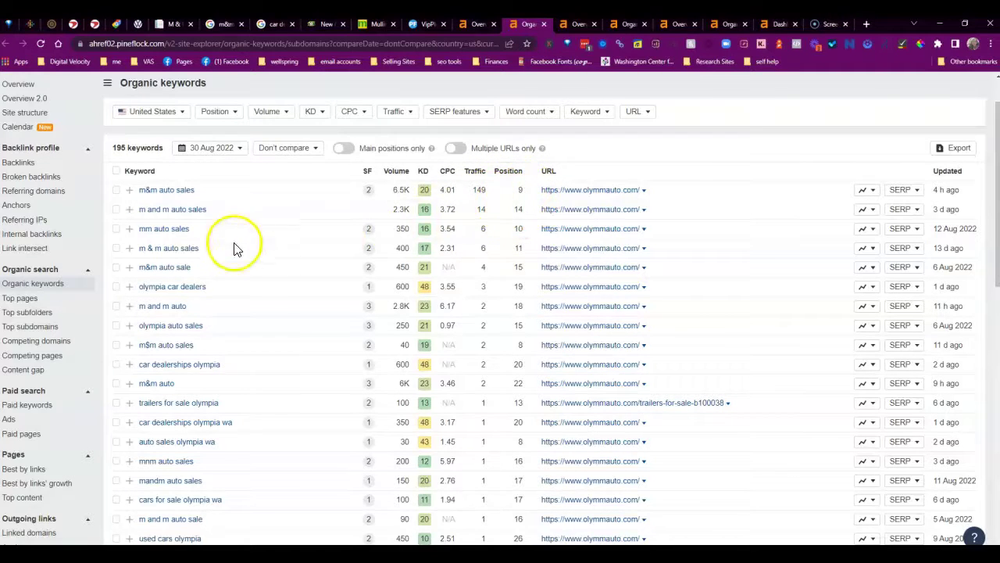
{"action": "scroll", "coordinate": [196, 277], "scroll_direction": "down", "scroll_amount": 2}
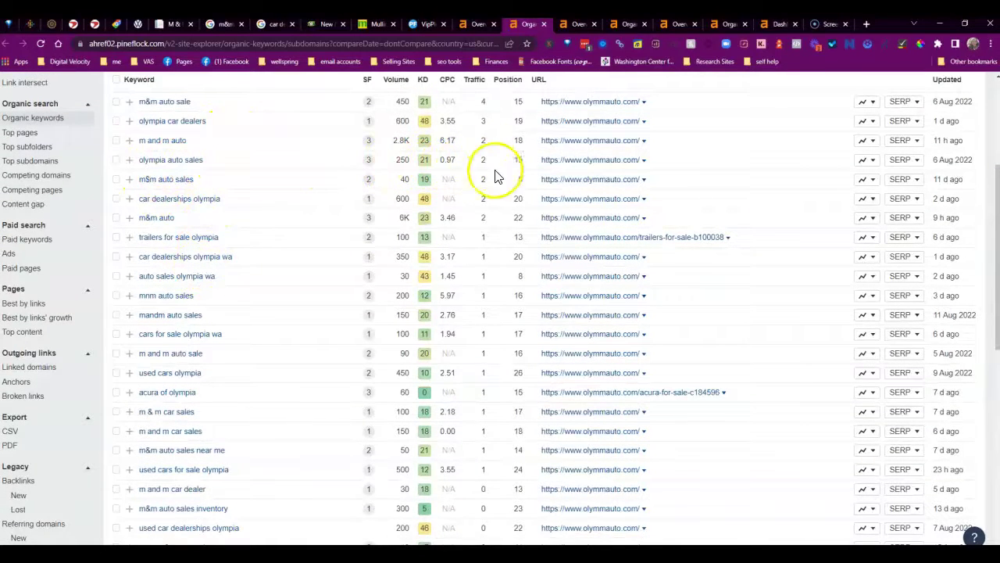
{"action": "scroll", "coordinate": [500, 183], "scroll_direction": "down", "scroll_amount": 1}
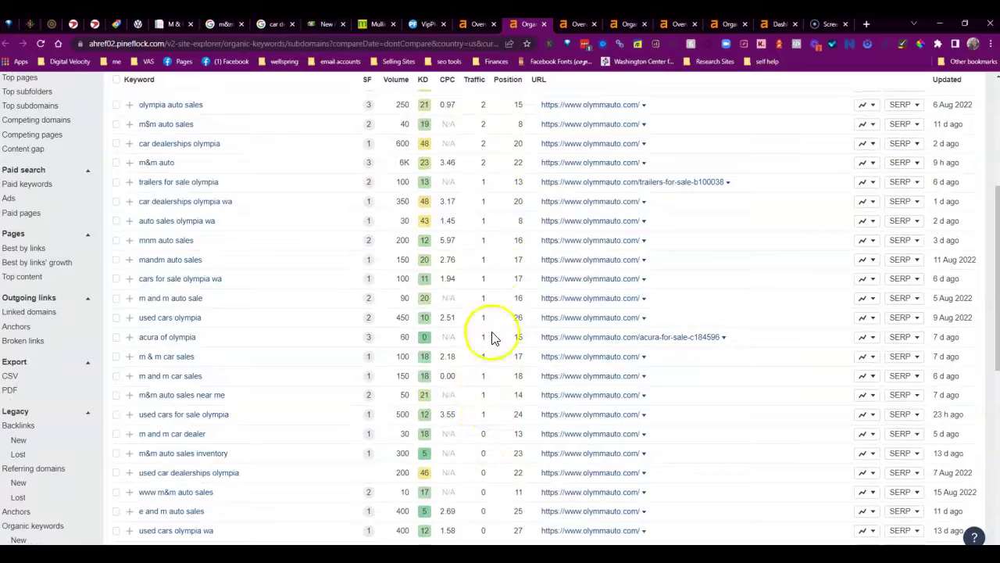
{"action": "scroll", "coordinate": [491, 313], "scroll_direction": "up", "scroll_amount": 2}
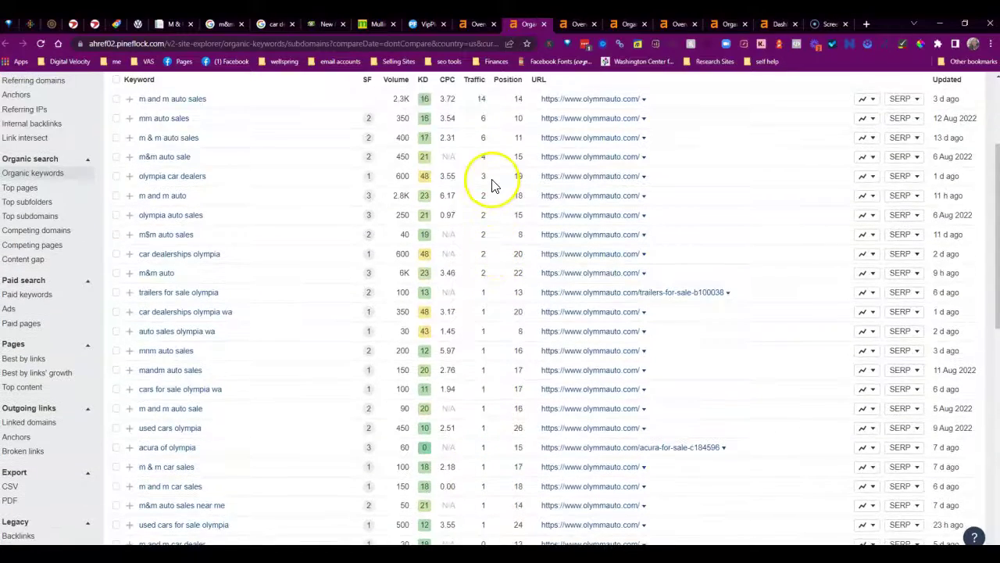
{"action": "scroll", "coordinate": [492, 185], "scroll_direction": "up", "scroll_amount": 1}
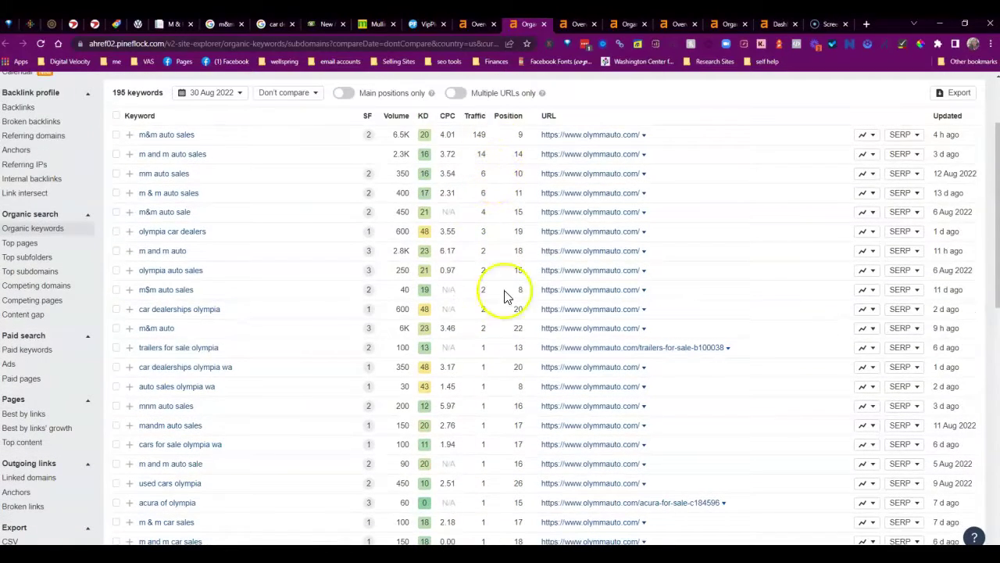
Examine the search volume, keyword difficulty and traffic of olymmauto.com's lower-traffic keywords, such as the used car and dealership terms.
{"action": "scroll", "coordinate": [500, 286], "scroll_direction": "down", "scroll_amount": 9}
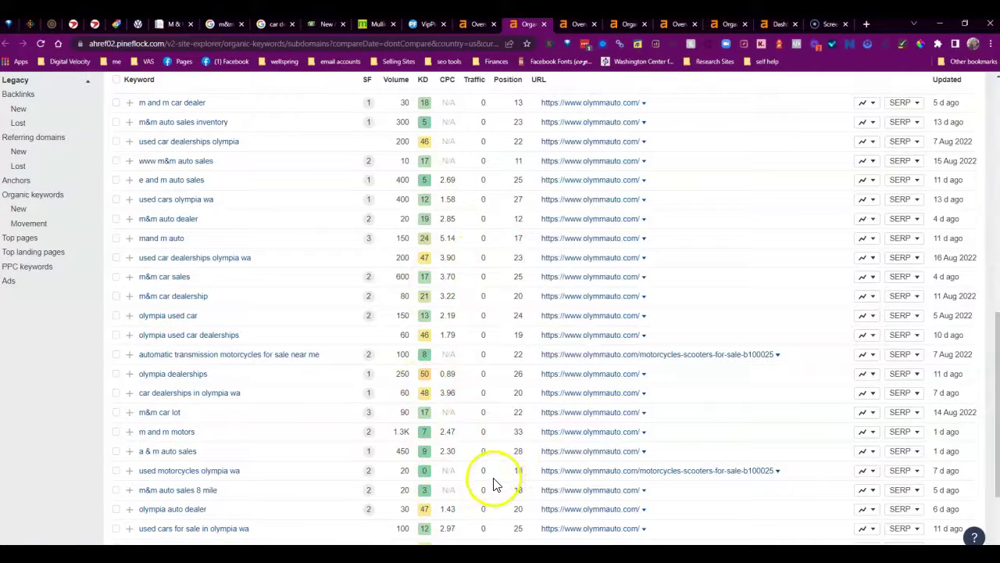
{"action": "scroll", "coordinate": [496, 478], "scroll_direction": "up", "scroll_amount": 2}
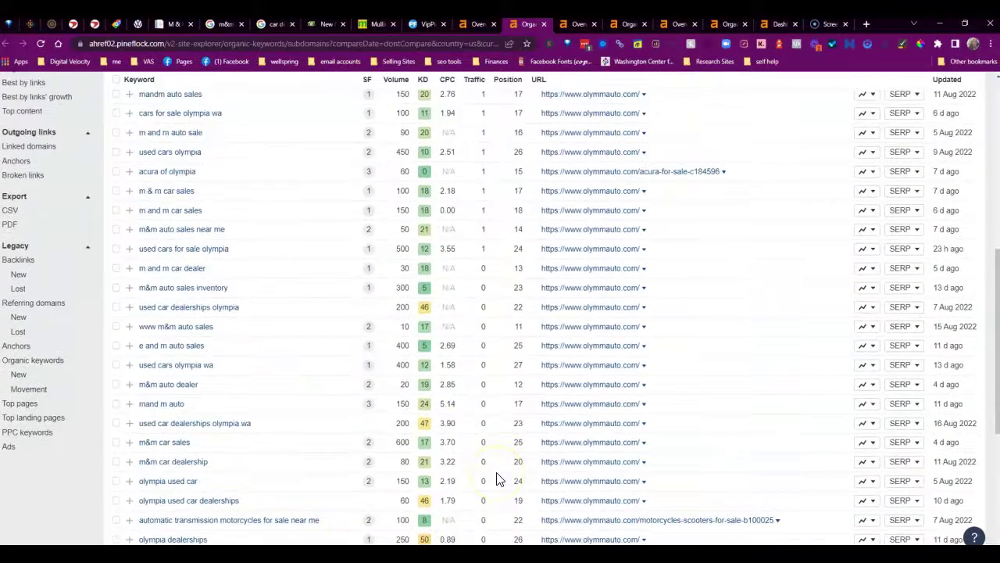
{"action": "scroll", "coordinate": [482, 471], "scroll_direction": "up", "scroll_amount": 1}
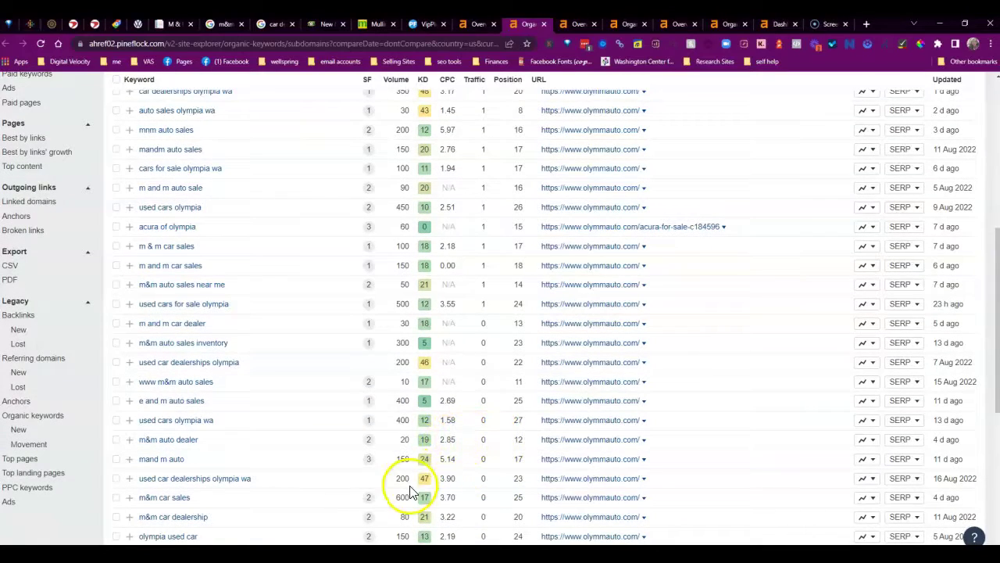
{"action": "scroll", "coordinate": [422, 429], "scroll_direction": "down", "scroll_amount": 1}
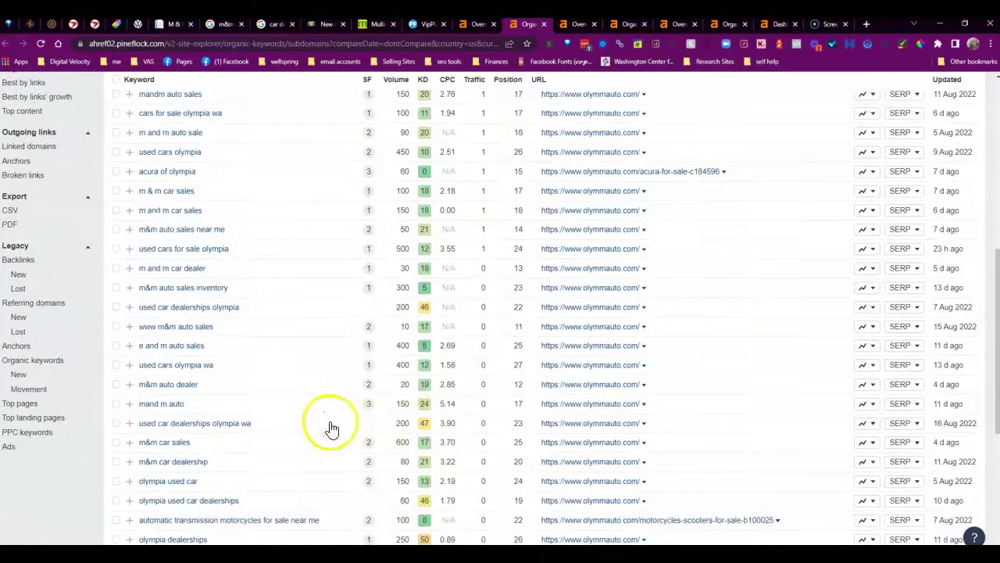
{"action": "scroll", "coordinate": [364, 428], "scroll_direction": "down", "scroll_amount": 3}
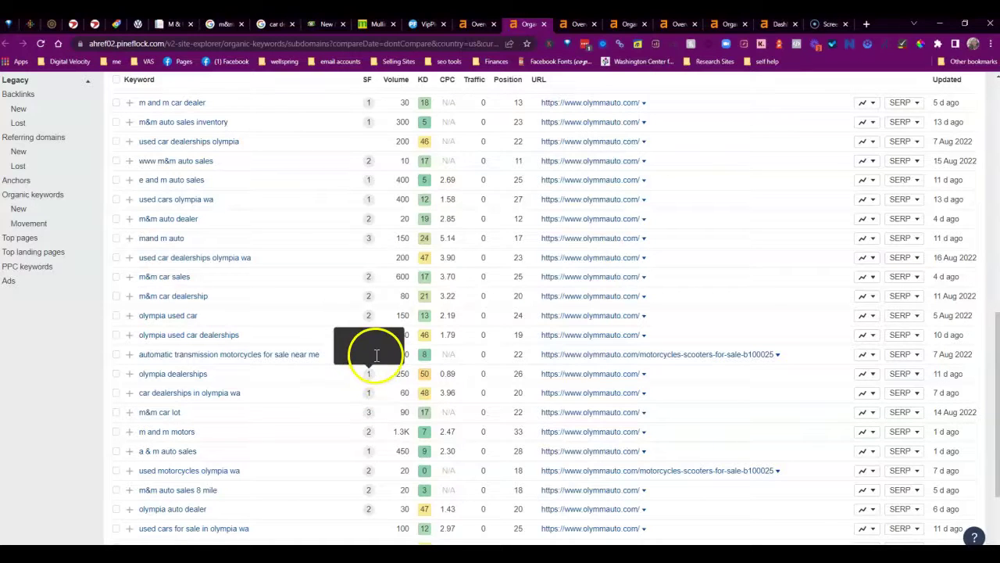
{"action": "scroll", "coordinate": [404, 348], "scroll_direction": "up", "scroll_amount": 5}
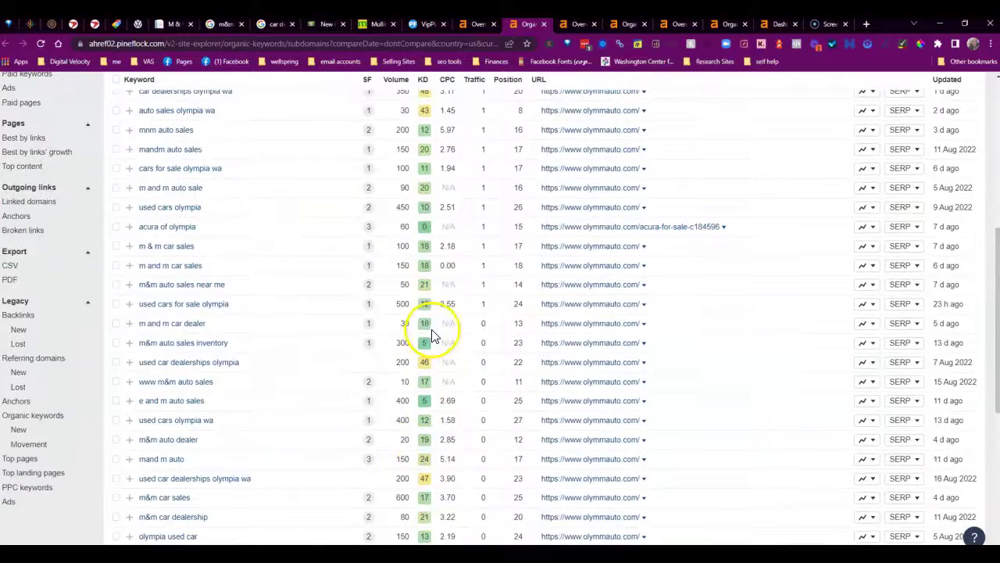
{"action": "scroll", "coordinate": [452, 192], "scroll_direction": "up", "scroll_amount": 3}
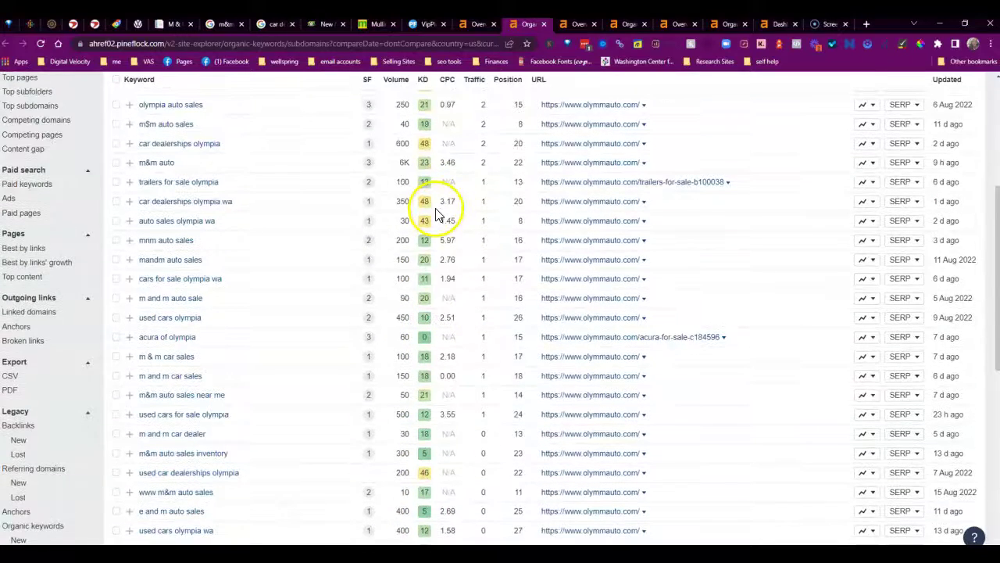
{"action": "scroll", "coordinate": [437, 215], "scroll_direction": "up", "scroll_amount": 2}
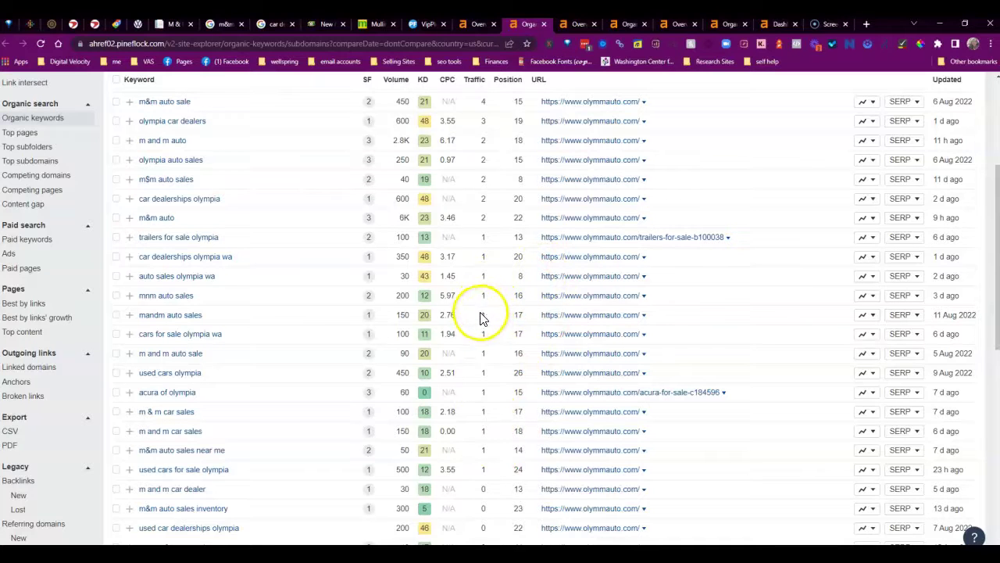
{"action": "scroll", "coordinate": [480, 297], "scroll_direction": "up", "scroll_amount": 2}
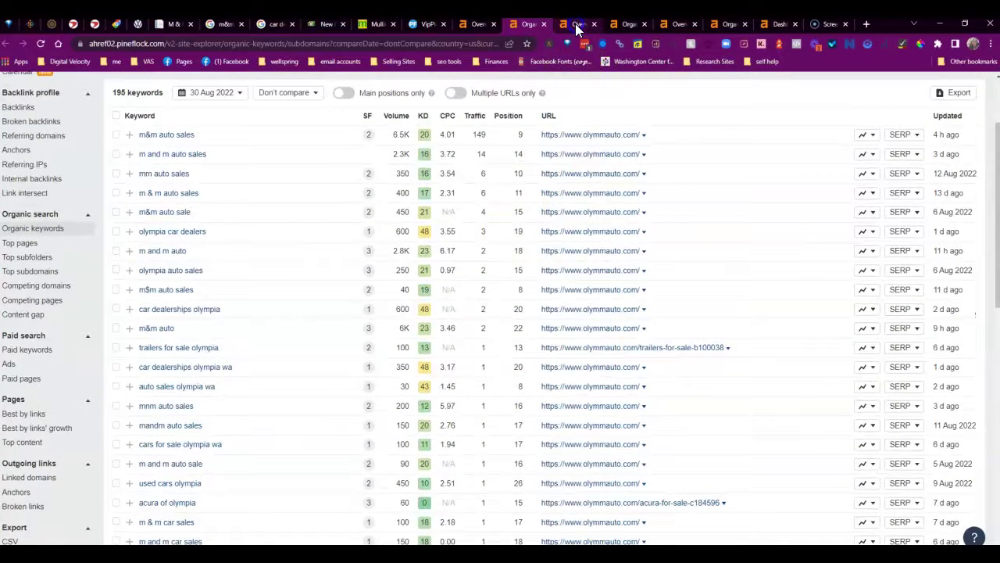
View the Organic keywords report for olympiaautomall.net and check the ranking positions throughout its first page, including "mullinax ford".
{"action": "left_click", "coordinate": [578, 26]}
{"action": "left_click", "coordinate": [624, 25]}
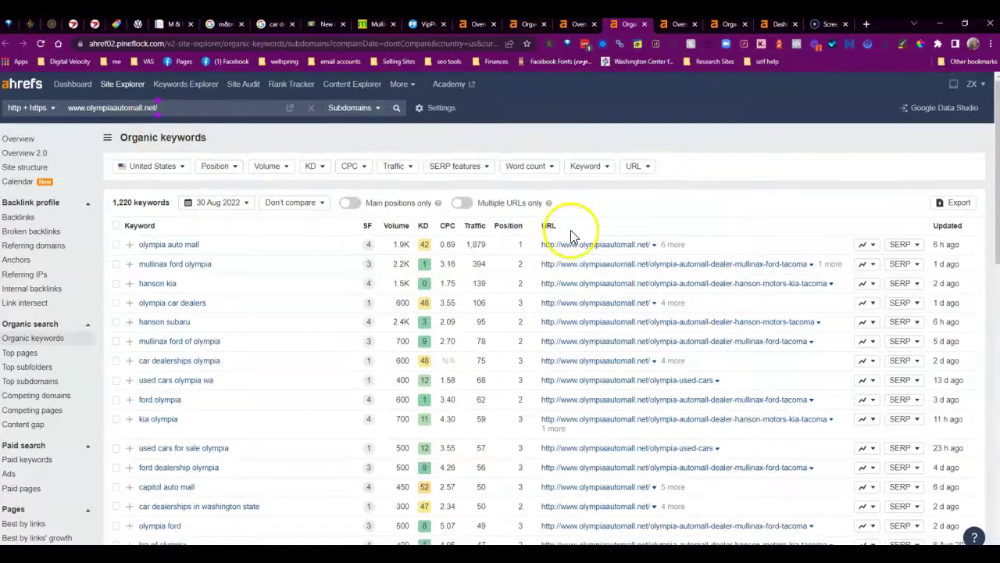
{"action": "scroll", "coordinate": [555, 179], "scroll_direction": "down", "scroll_amount": 2}
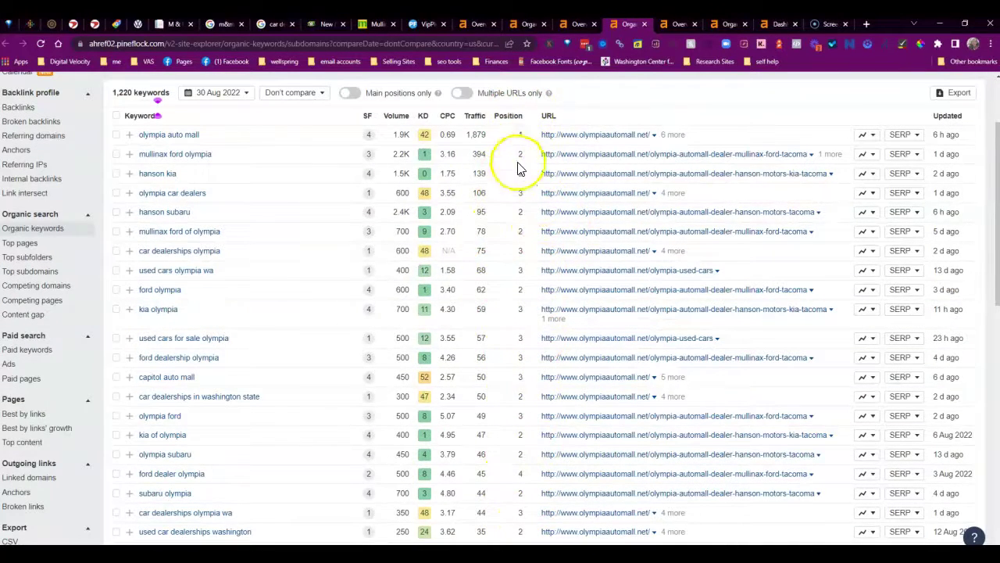
{"action": "scroll", "coordinate": [513, 294], "scroll_direction": "down", "scroll_amount": 5}
{"action": "scroll", "coordinate": [508, 391], "scroll_direction": "down", "scroll_amount": 2}
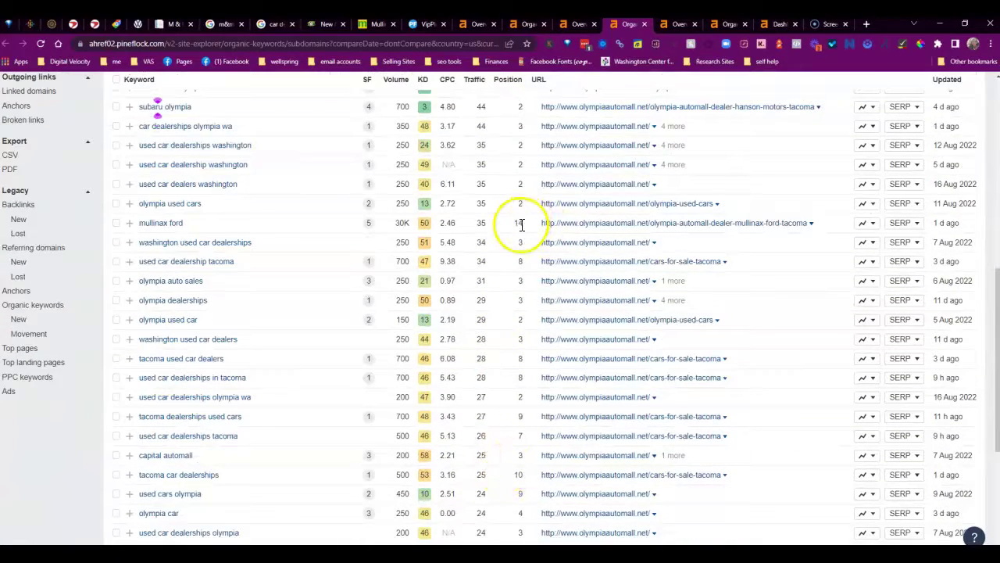
{"action": "double_click", "coordinate": [518, 223]}
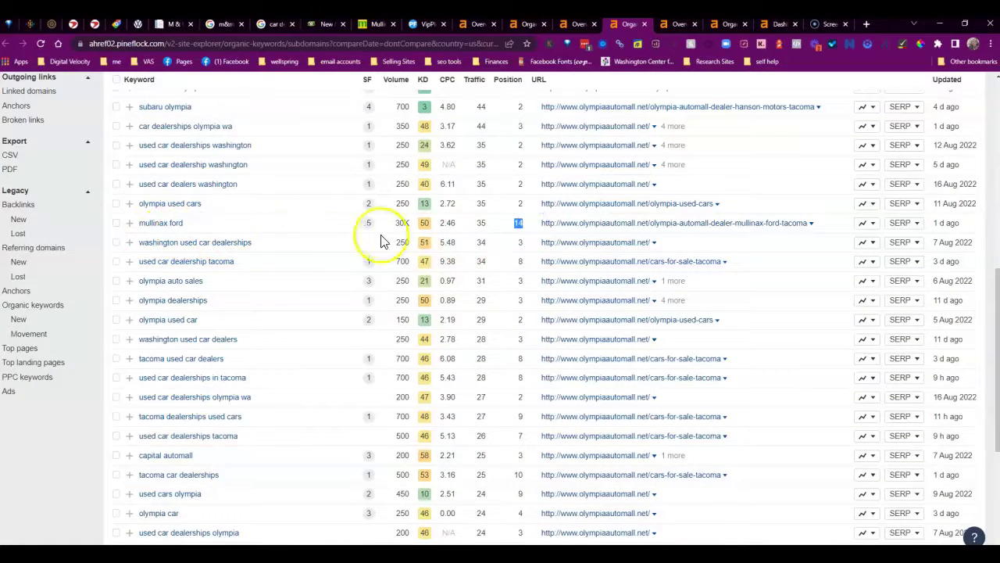
{"action": "scroll", "coordinate": [497, 264], "scroll_direction": "down", "scroll_amount": 2}
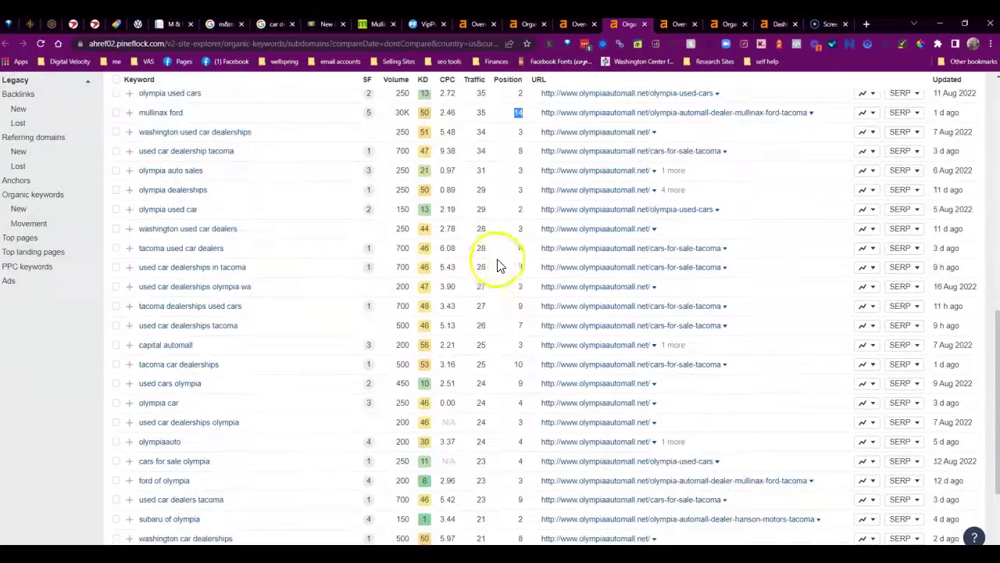
{"action": "scroll", "coordinate": [522, 351], "scroll_direction": "down", "scroll_amount": 1}
{"action": "scroll", "coordinate": [522, 355], "scroll_direction": "down", "scroll_amount": 1}
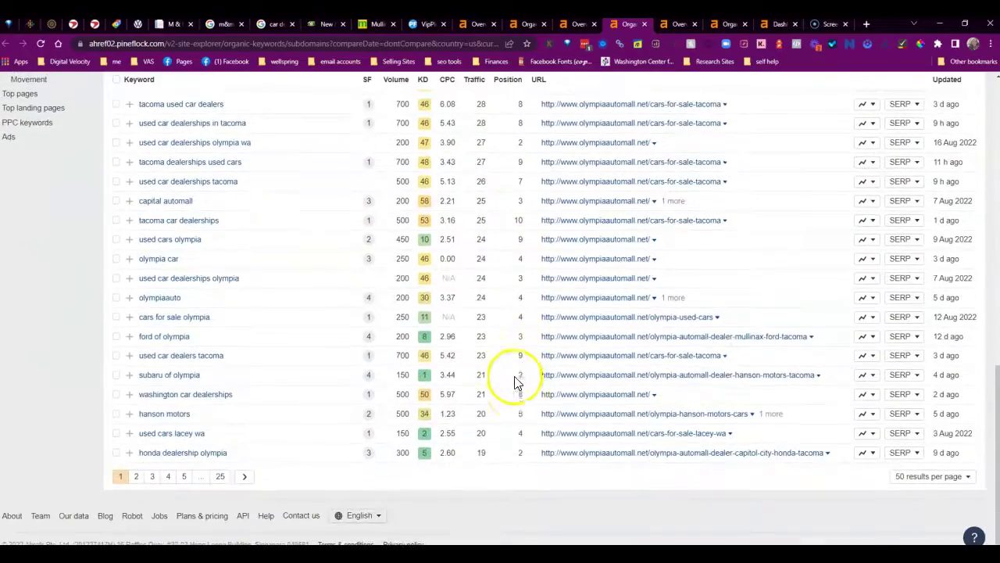
Return to olympiaautomall.net's highest-traffic keywords and examine its general dealership terms, such as "olympia car dealers".
{"action": "scroll", "coordinate": [519, 301], "scroll_direction": "up", "scroll_amount": 1}
{"action": "scroll", "coordinate": [522, 277], "scroll_direction": "up", "scroll_amount": 10}
{"action": "scroll", "coordinate": [521, 272], "scroll_direction": "up", "scroll_amount": 4}
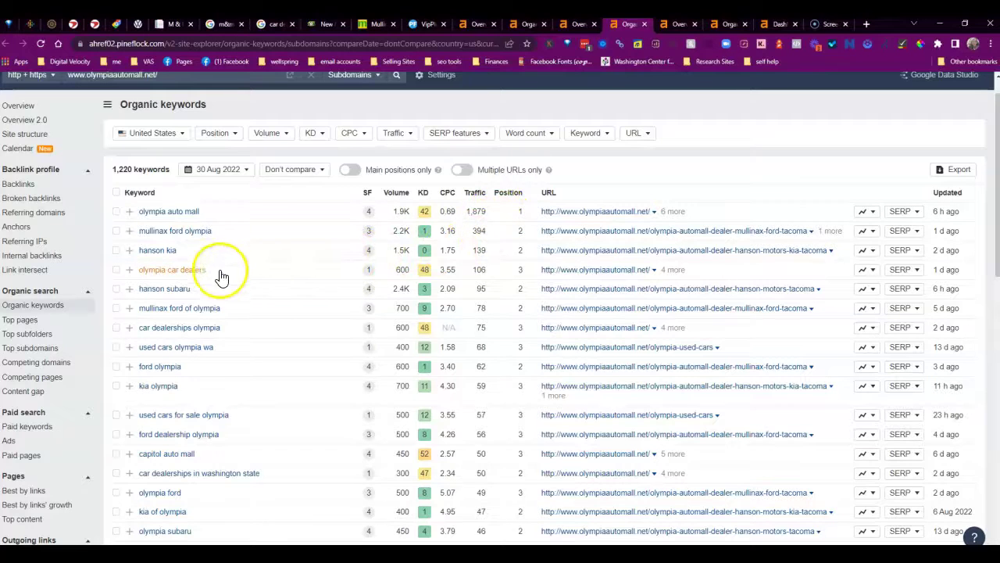
{"action": "scroll", "coordinate": [250, 369], "scroll_direction": "down", "scroll_amount": 1}
{"action": "scroll", "coordinate": [380, 313], "scroll_direction": "up", "scroll_amount": 2}
View the Organic keywords report for mullinaxfordolympia.com, and return to the M & M Auto Sales website's home page.
{"action": "left_click", "coordinate": [719, 23]}
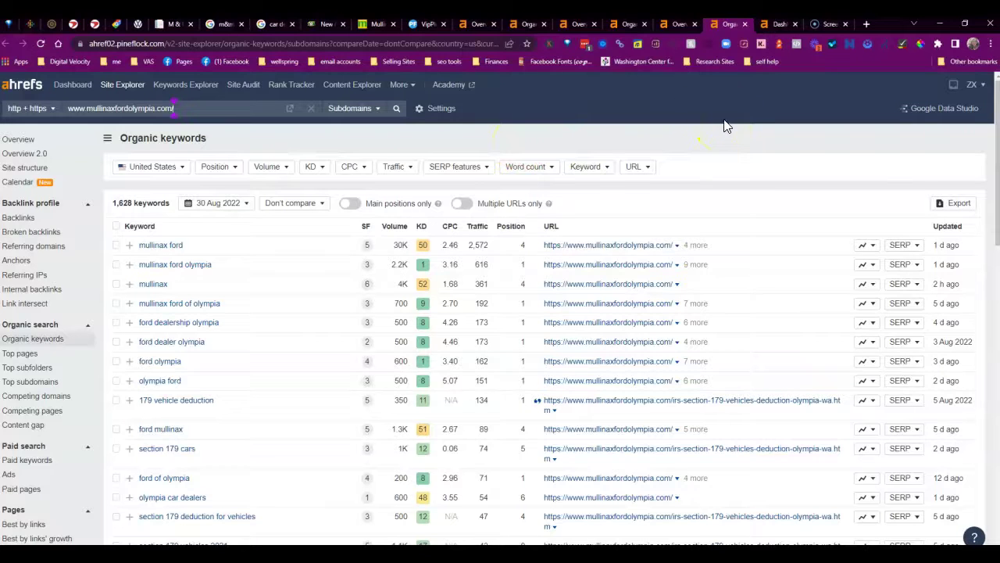
{"action": "left_click", "coordinate": [172, 27]}
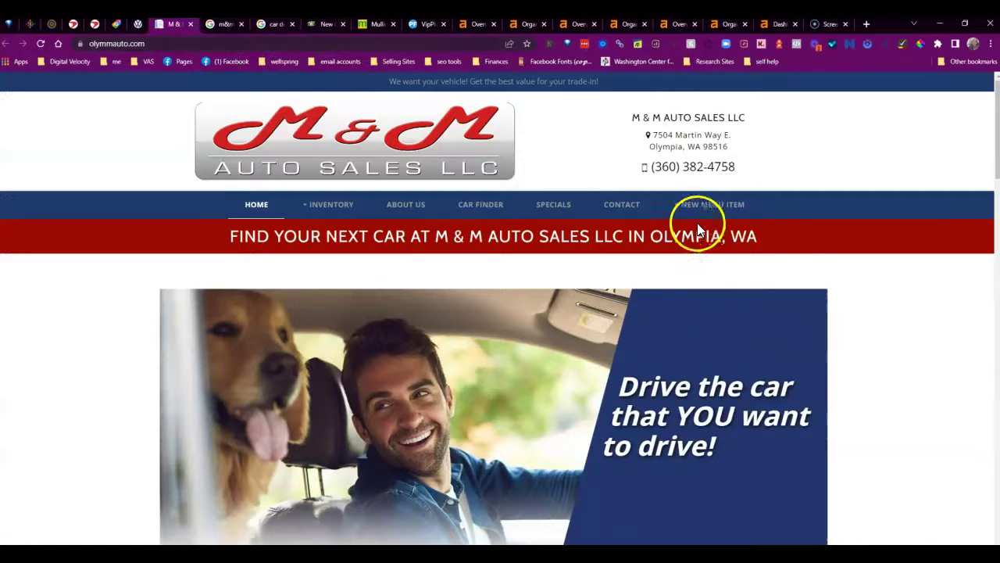